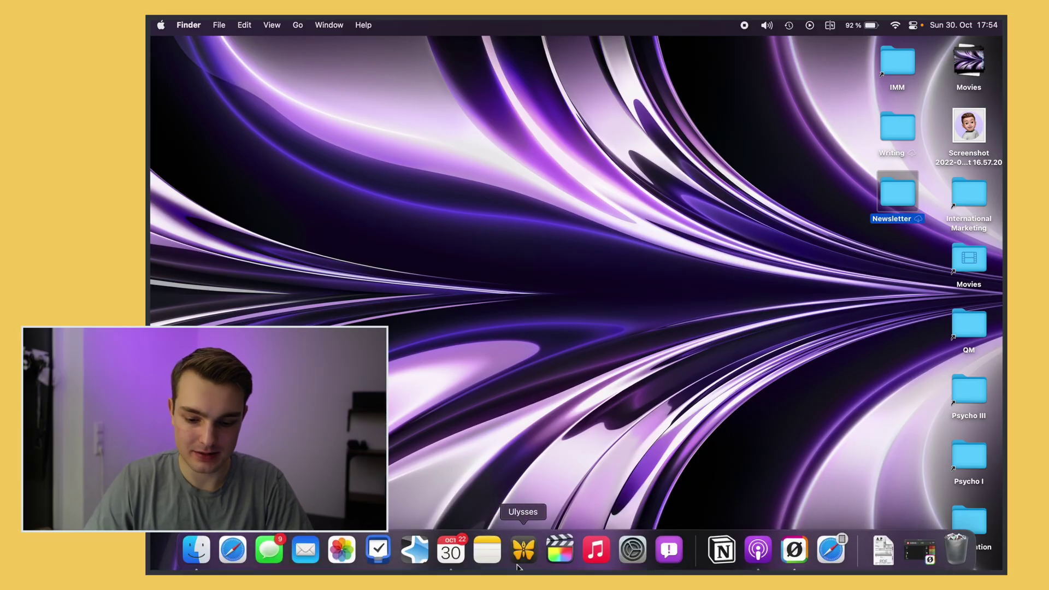
# Step: Open System Settings to the Displays page showing the built-in display and the connected iPad
pyautogui.click(630, 548)
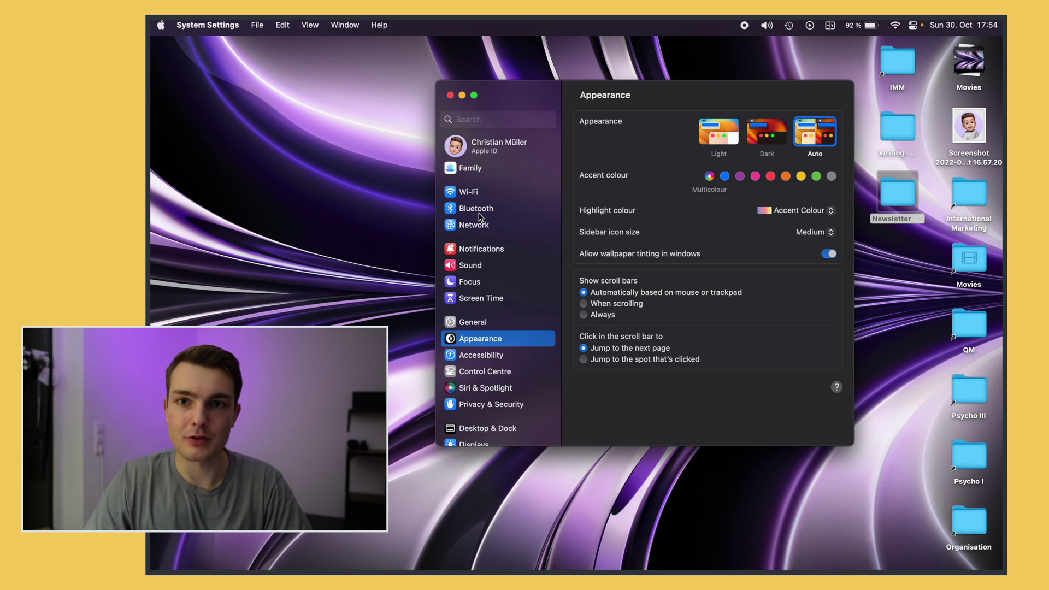
pyautogui.scroll(-3, 480, 256)
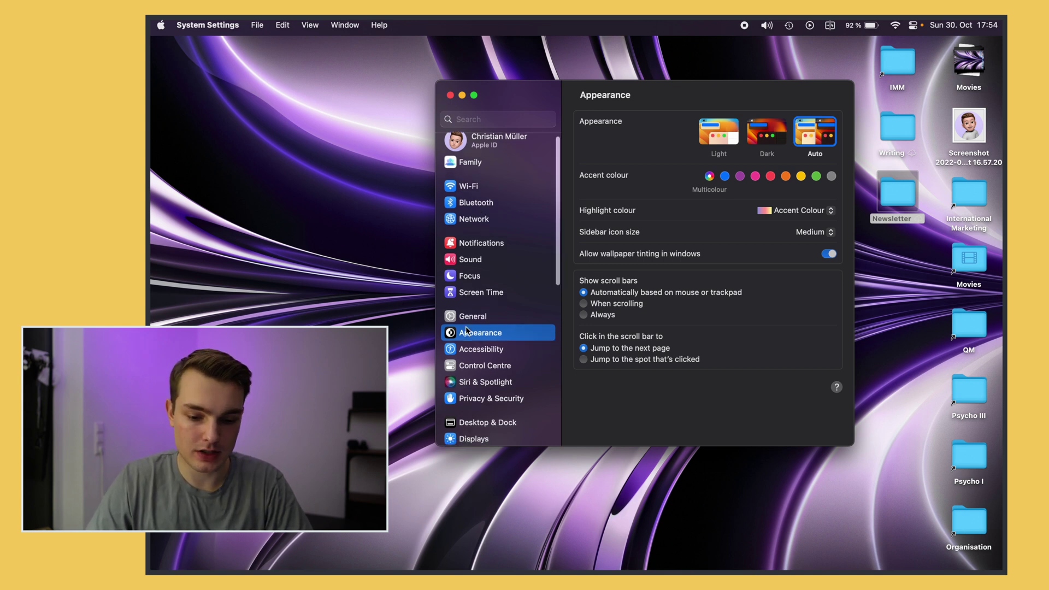
pyautogui.click(475, 373)
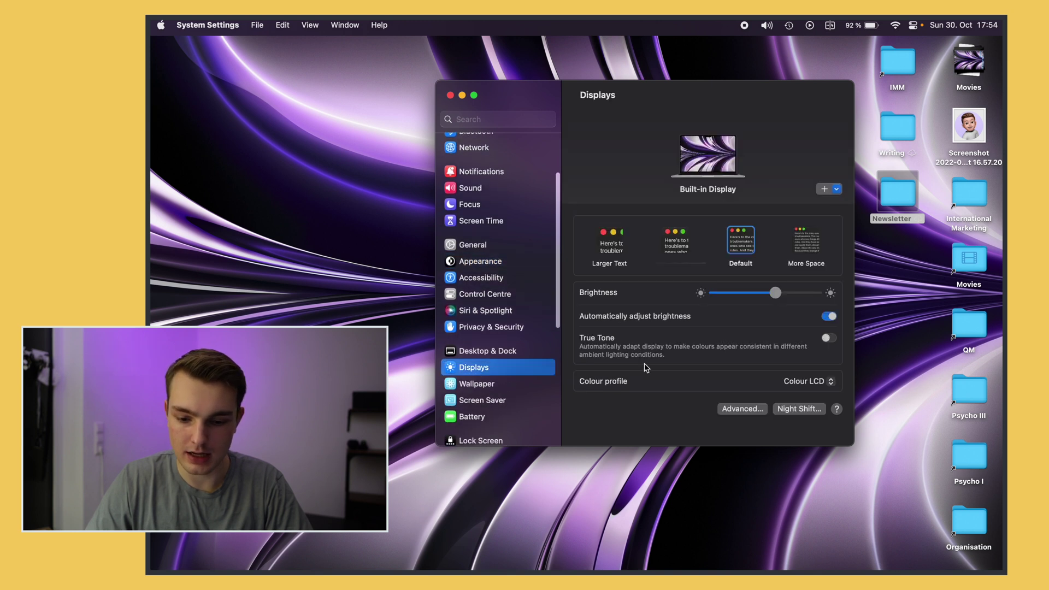
# Step: Go to the Trackpad settings, with tracking speed near Fast and click pressure Firm
pyautogui.scroll(-1, 796, 338)
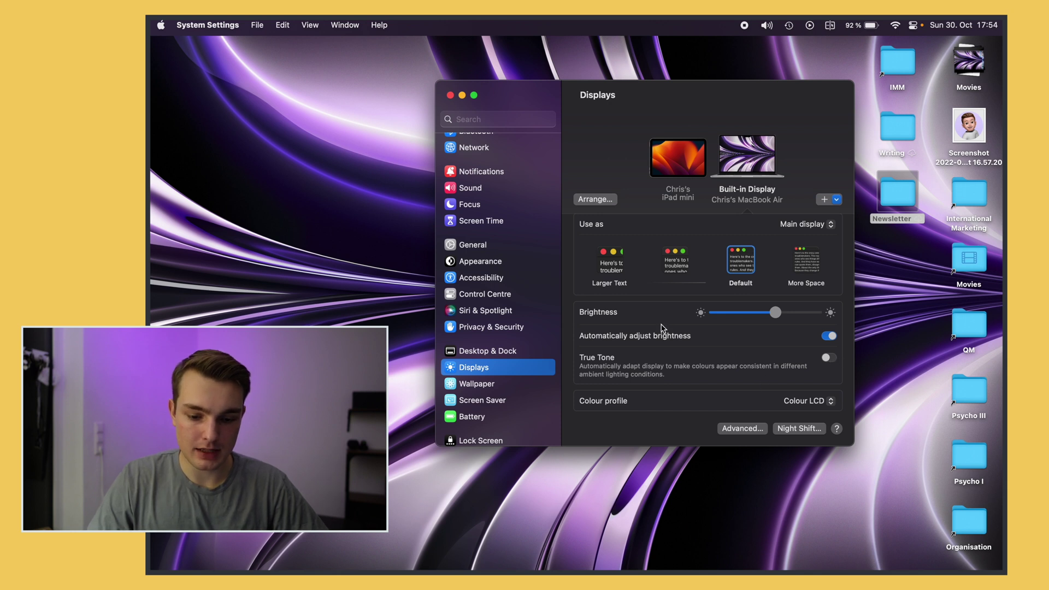
pyautogui.scroll(-5, 502, 277)
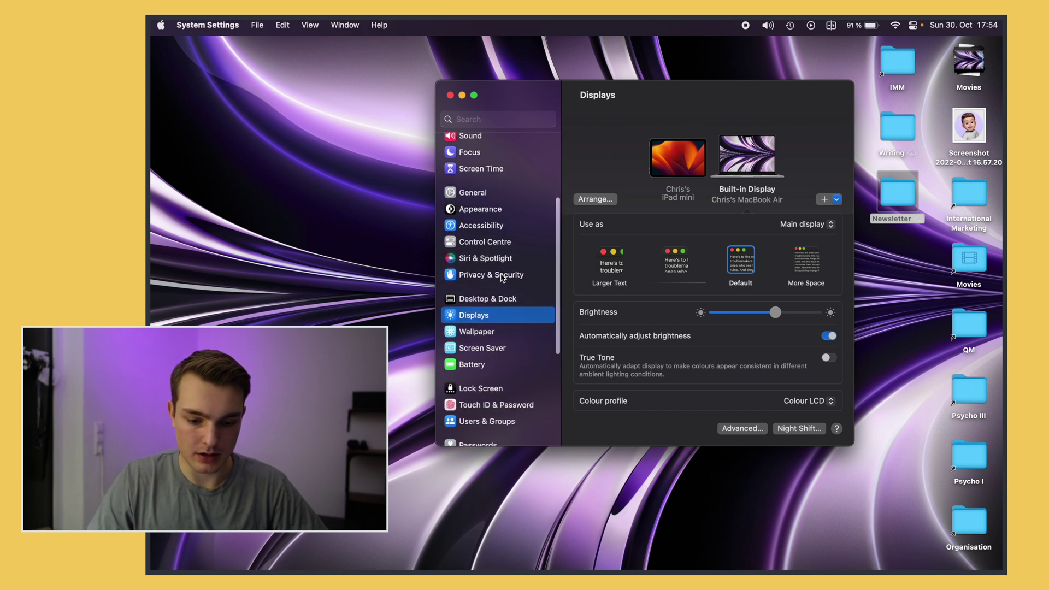
pyautogui.scroll(-3, 501, 278)
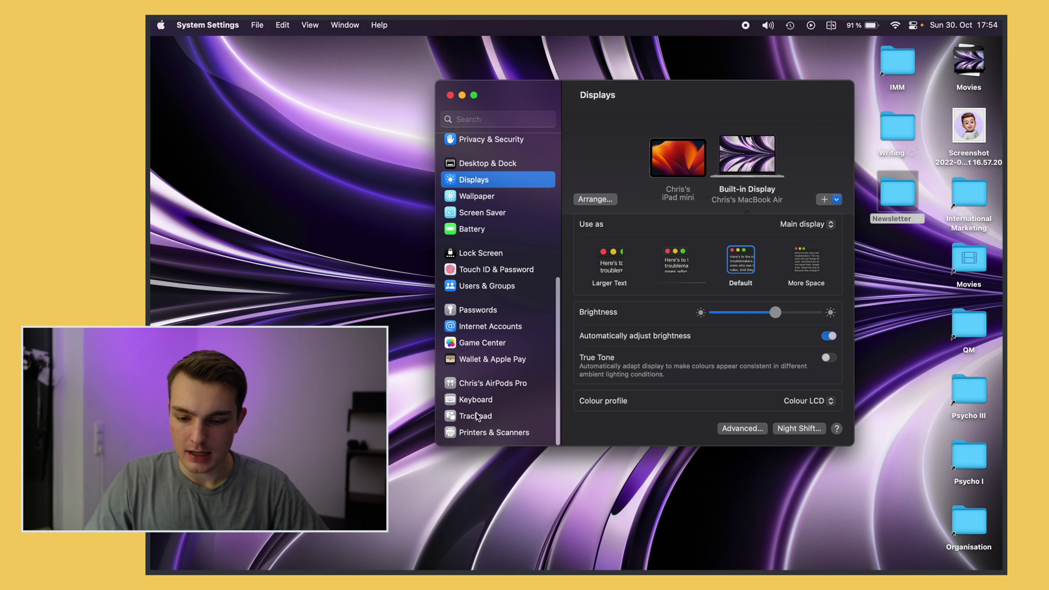
pyautogui.click(477, 416)
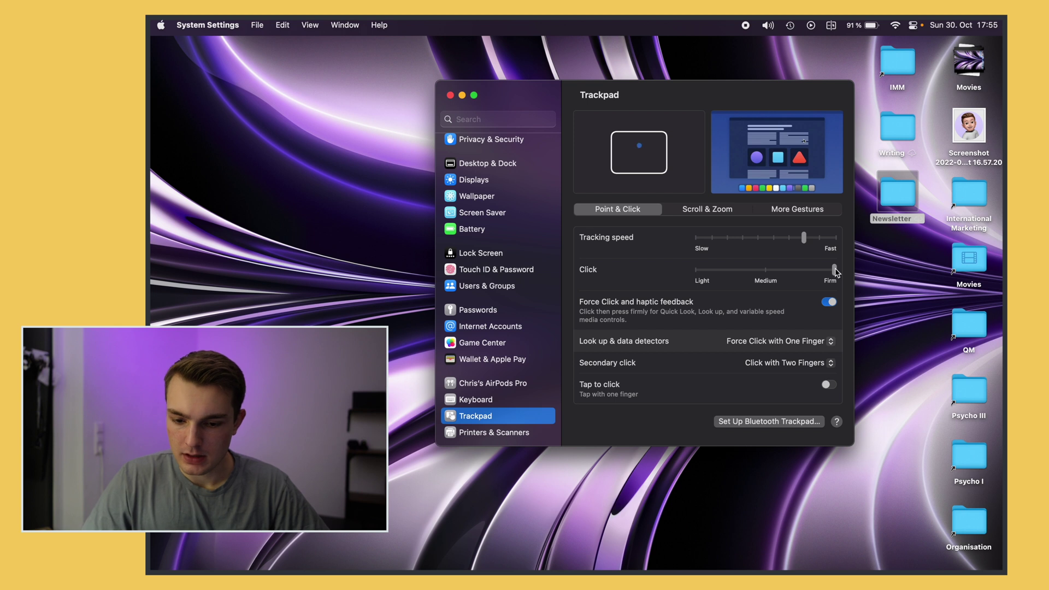
# Step: Review the trackpad's More Gestures and Scroll & Zoom options, then show Touch ID & Password
pyautogui.click(797, 219)
pyautogui.click(747, 210)
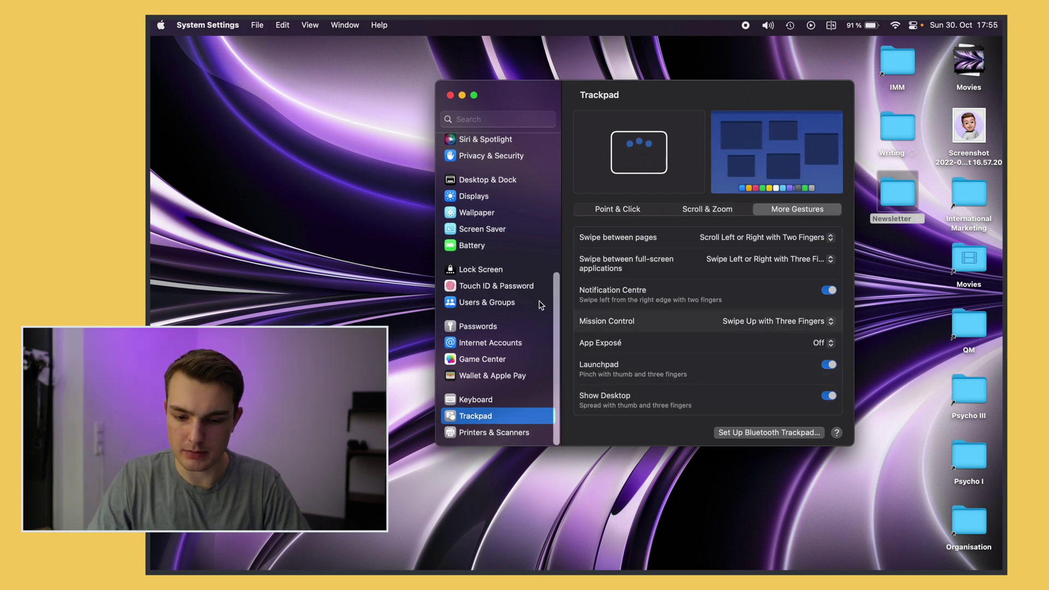
pyautogui.click(513, 287)
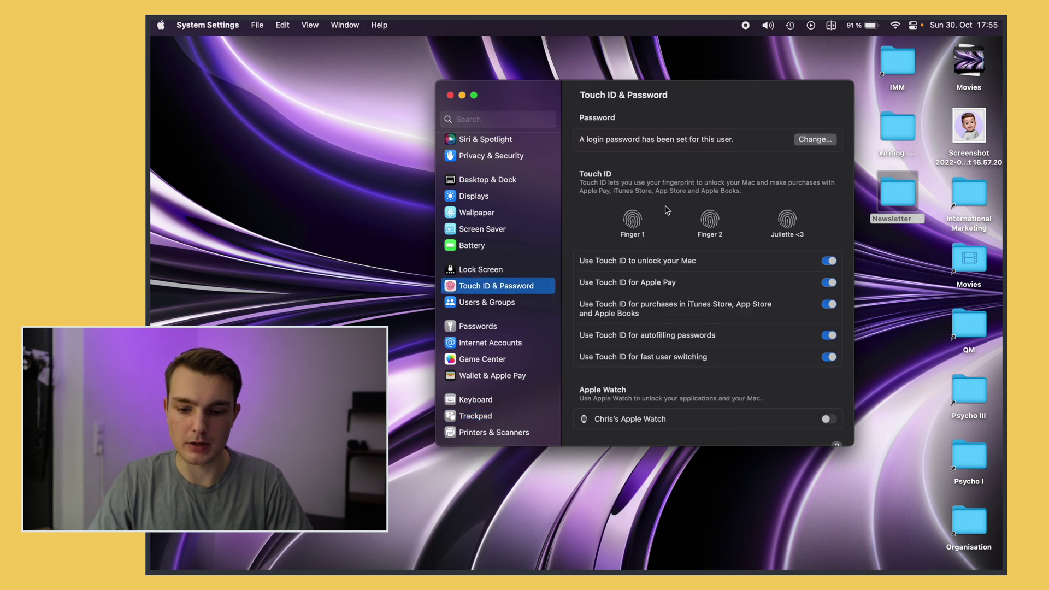
# Step: Leave Touch ID & Password for the Control Centre page listing each module's menu bar visibility
pyautogui.moveTo(714, 225)
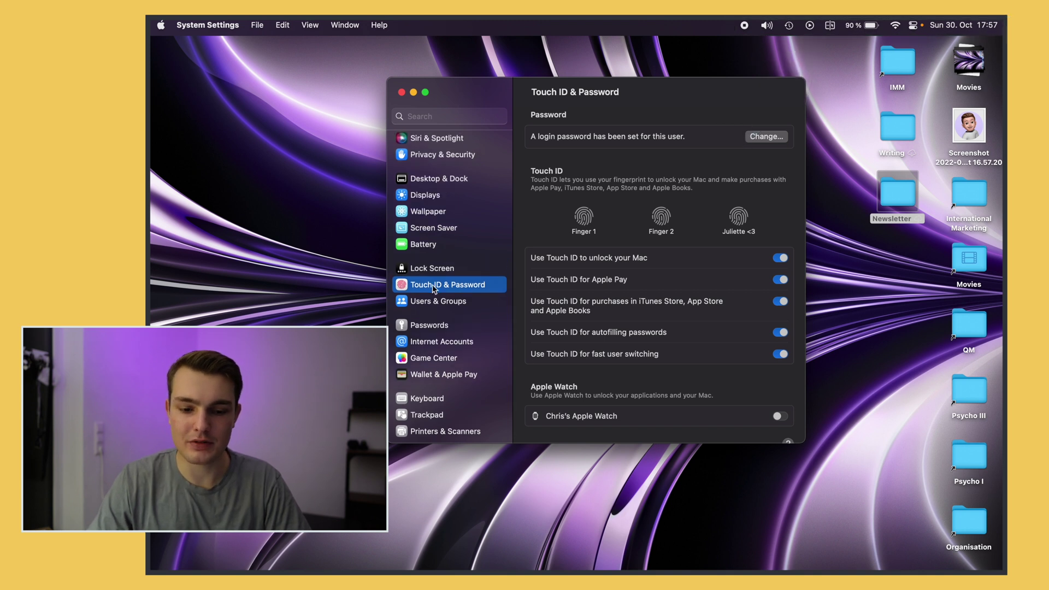
pyautogui.scroll(3, 434, 288)
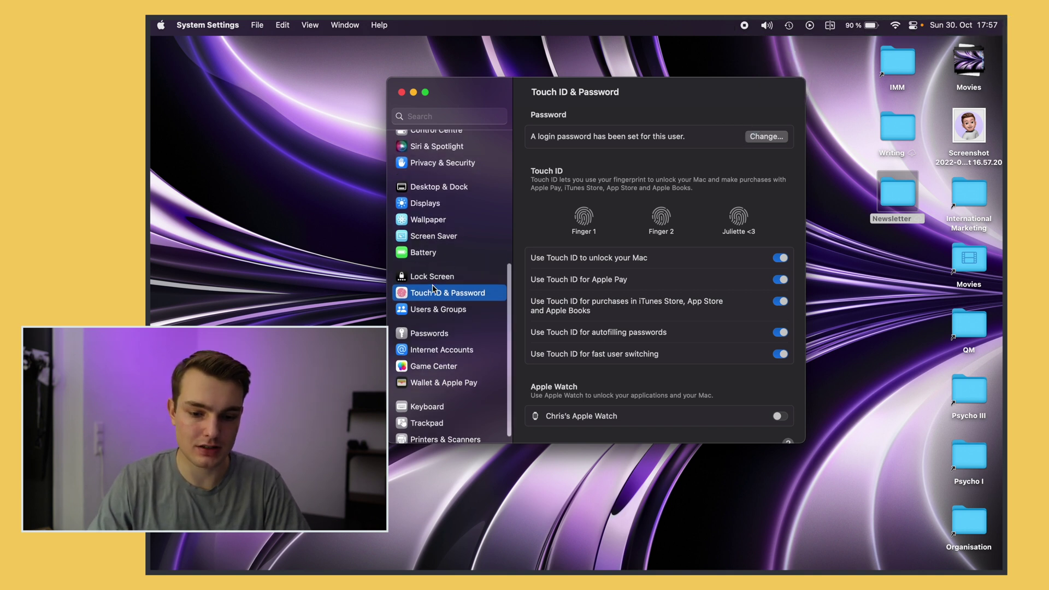
pyautogui.click(440, 183)
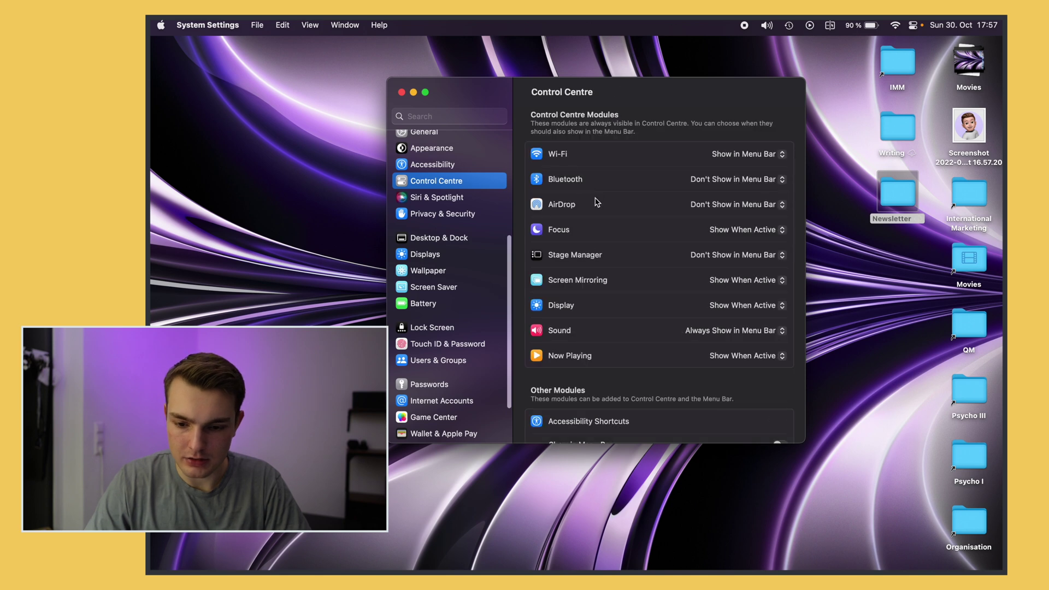
pyautogui.scroll(-1, 748, 255)
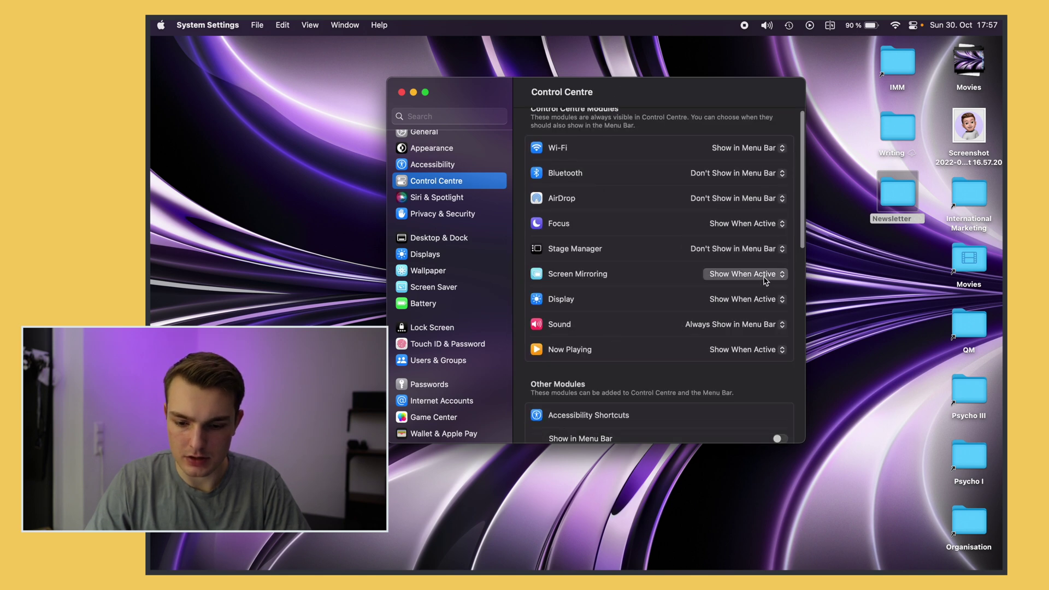
pyautogui.scroll(-1, 707, 352)
pyautogui.scroll(-10, 708, 352)
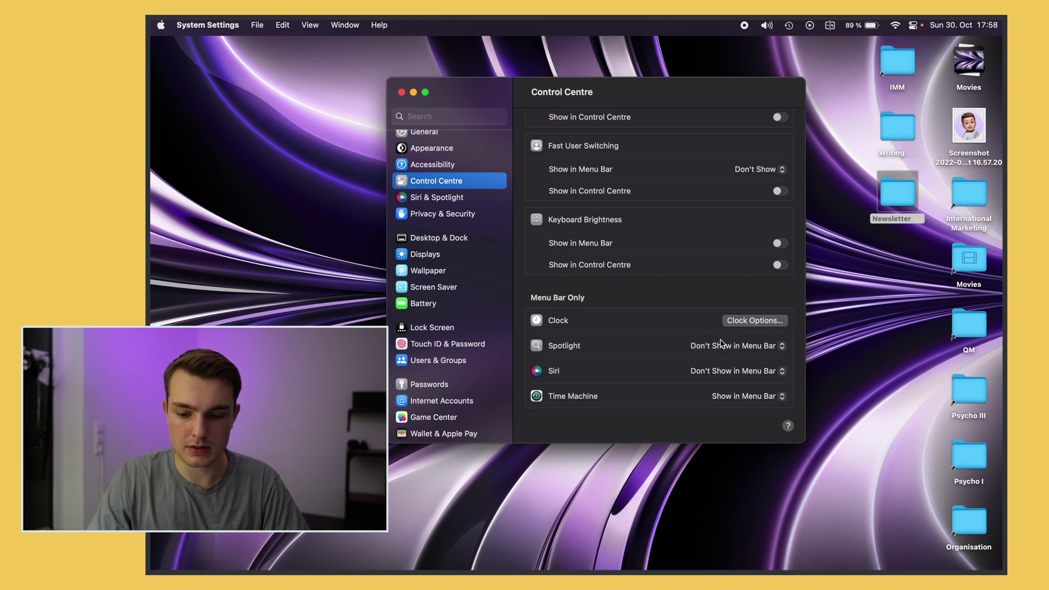
pyautogui.press('Up')
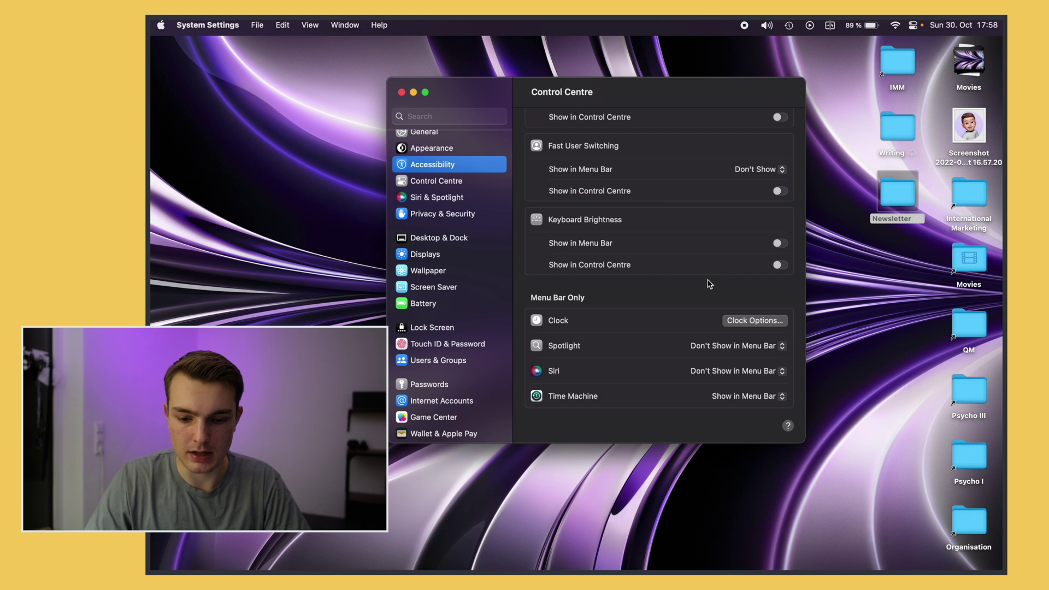
pyautogui.scroll(5, 709, 284)
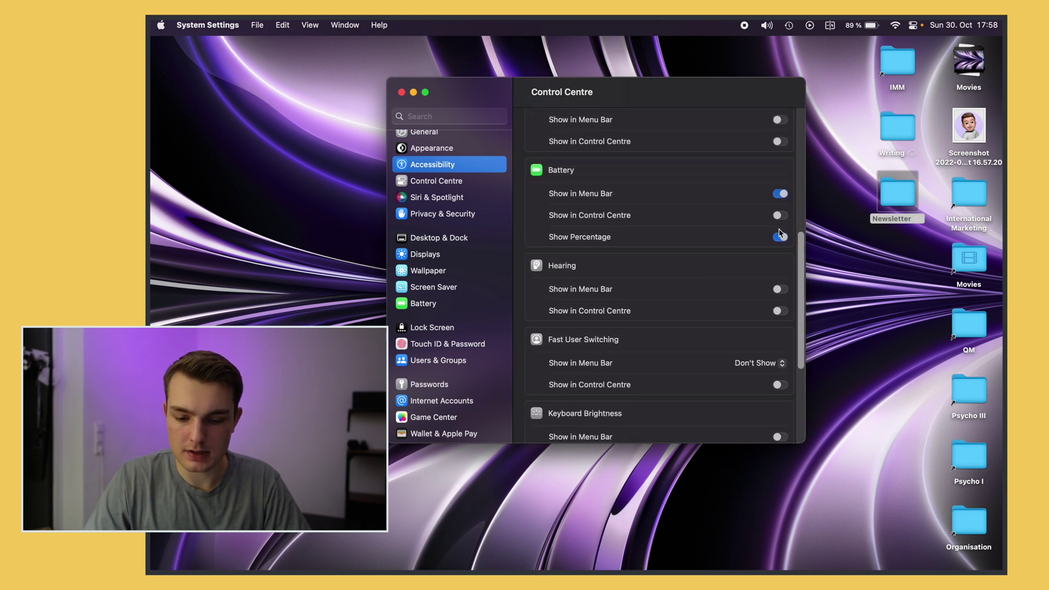
pyautogui.scroll(5, 714, 224)
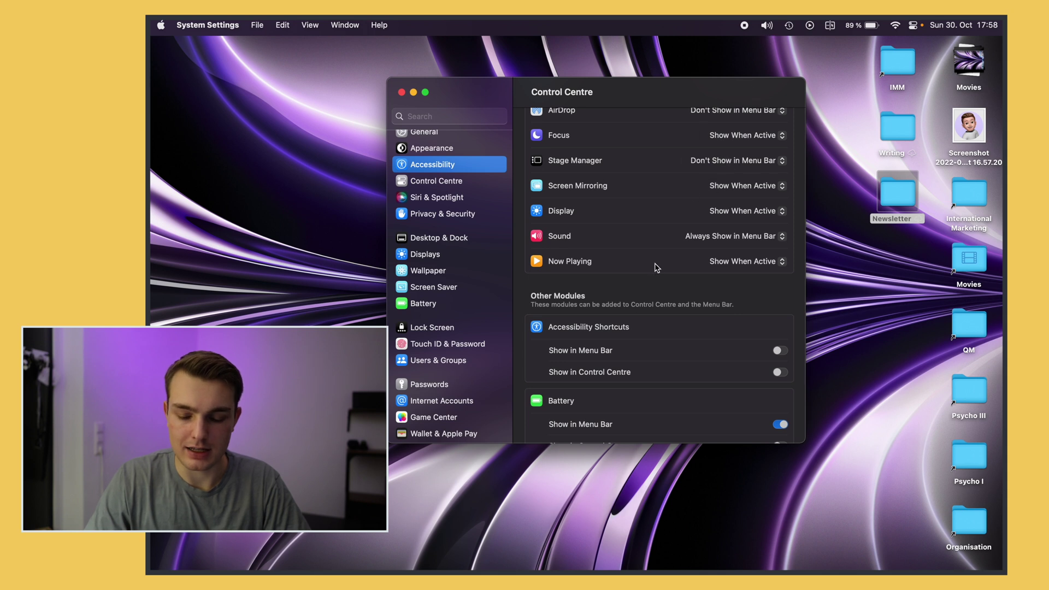
pyautogui.scroll(1, 677, 265)
pyautogui.scroll(3, 676, 264)
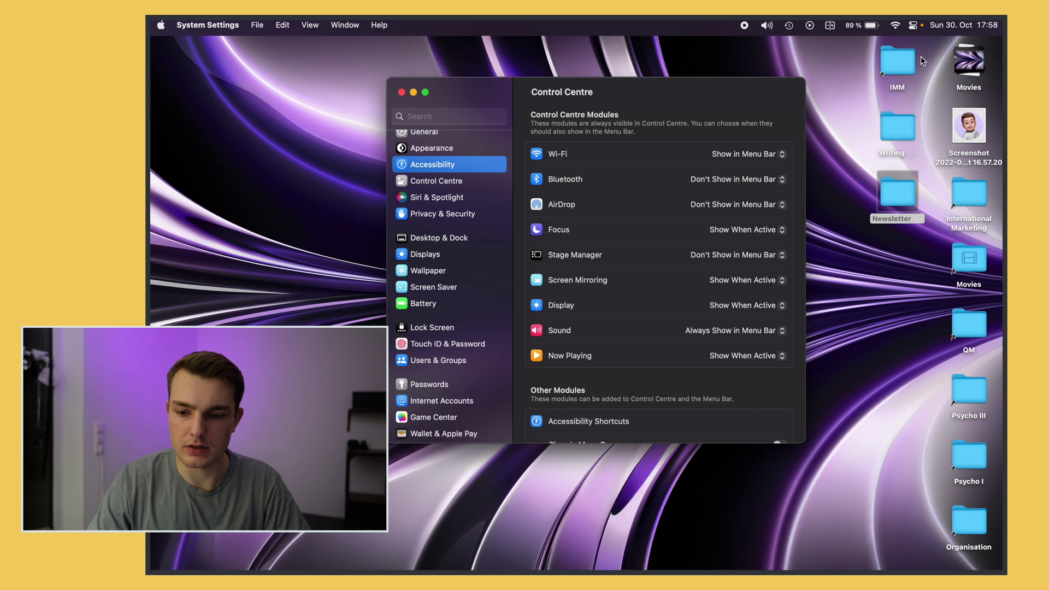
pyautogui.click(913, 25)
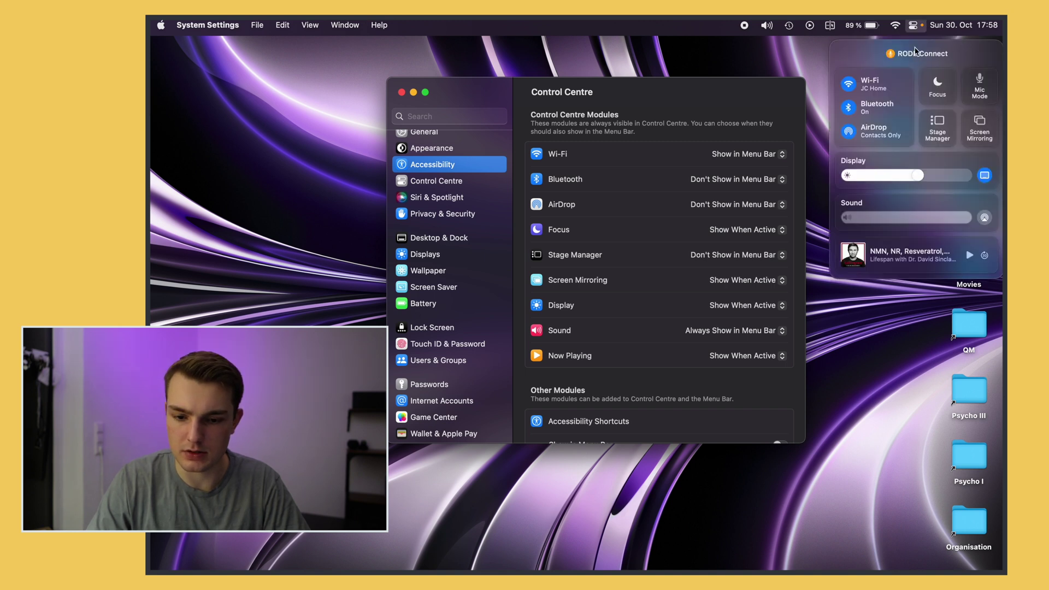
pyautogui.click(615, 162)
pyautogui.scroll(2, 486, 232)
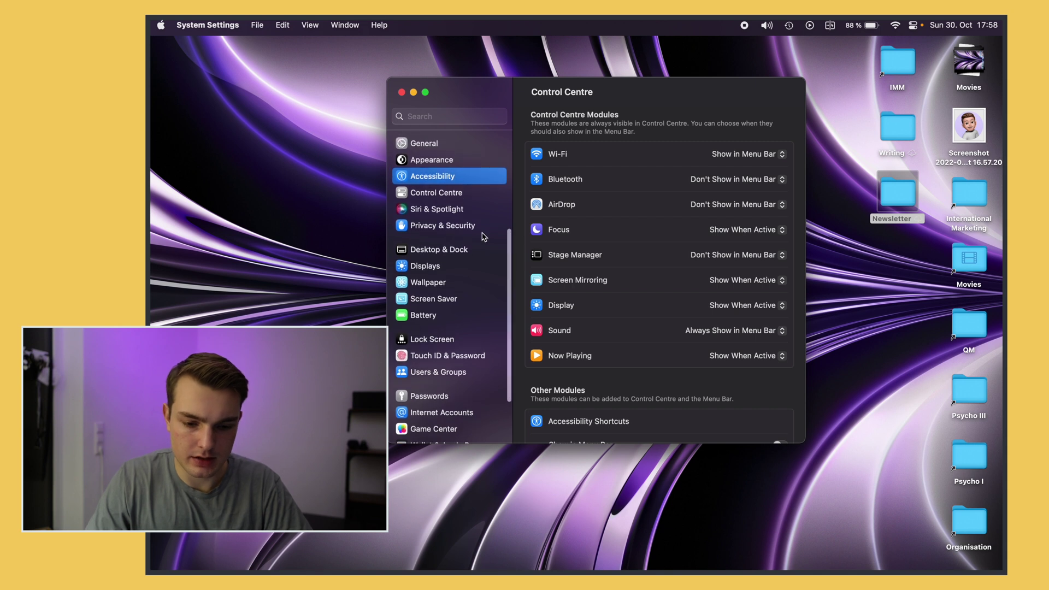
# Step: Return to Displays to compare resolution choices like Default and More Space, then show Wallpaper
pyautogui.click(437, 268)
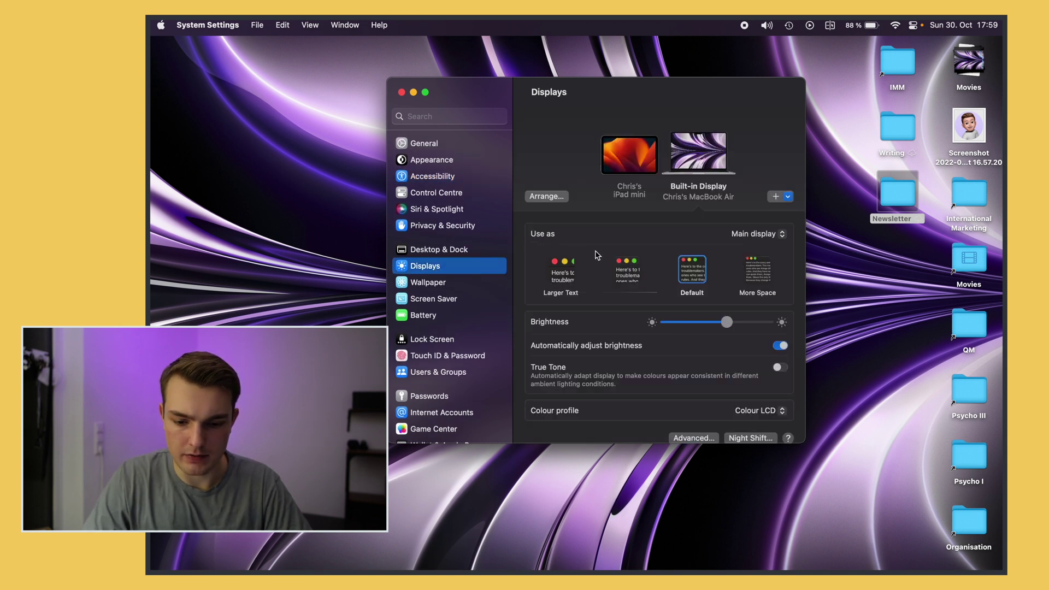
pyautogui.scroll(-1, 670, 297)
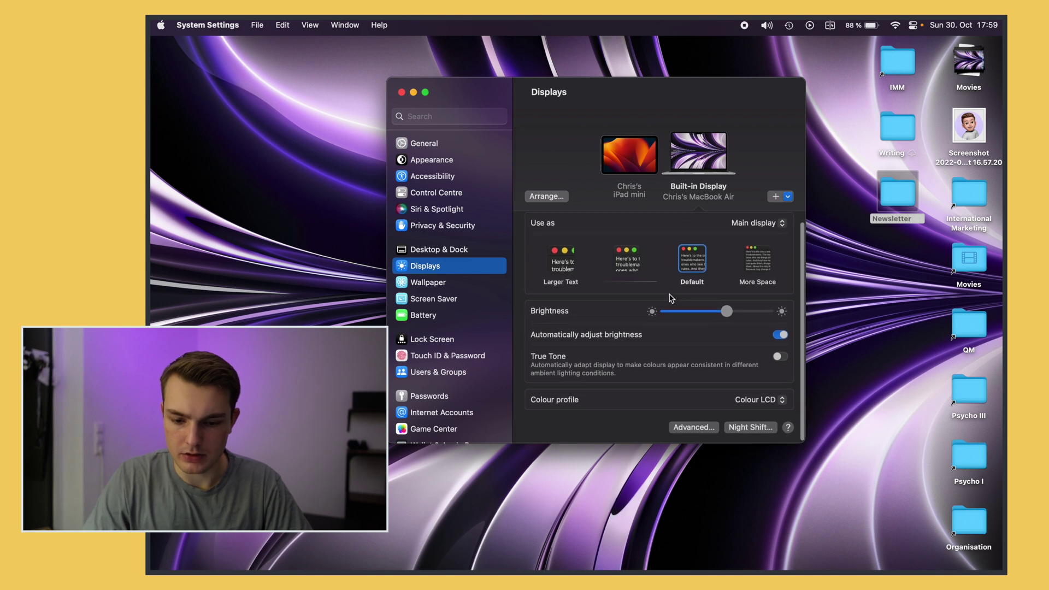
pyautogui.scroll(1, 669, 298)
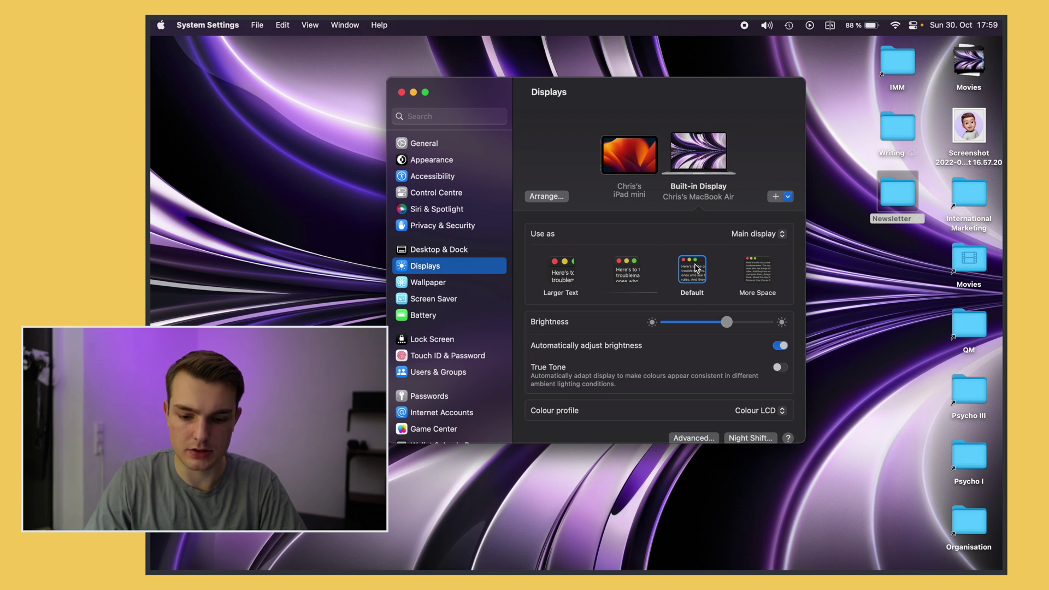
pyautogui.moveTo(700, 281)
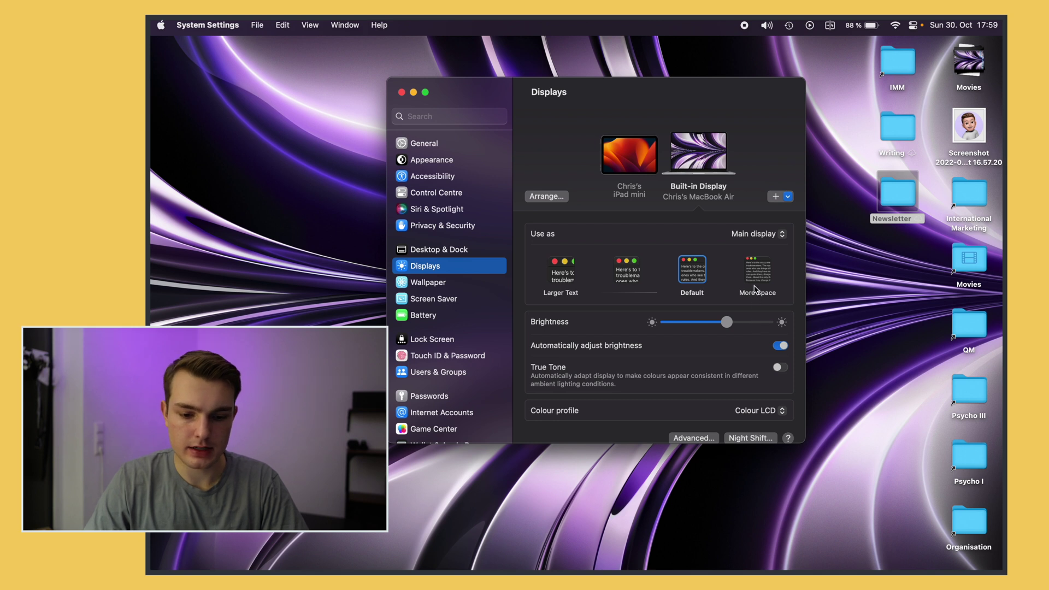
pyautogui.scroll(-1, 621, 235)
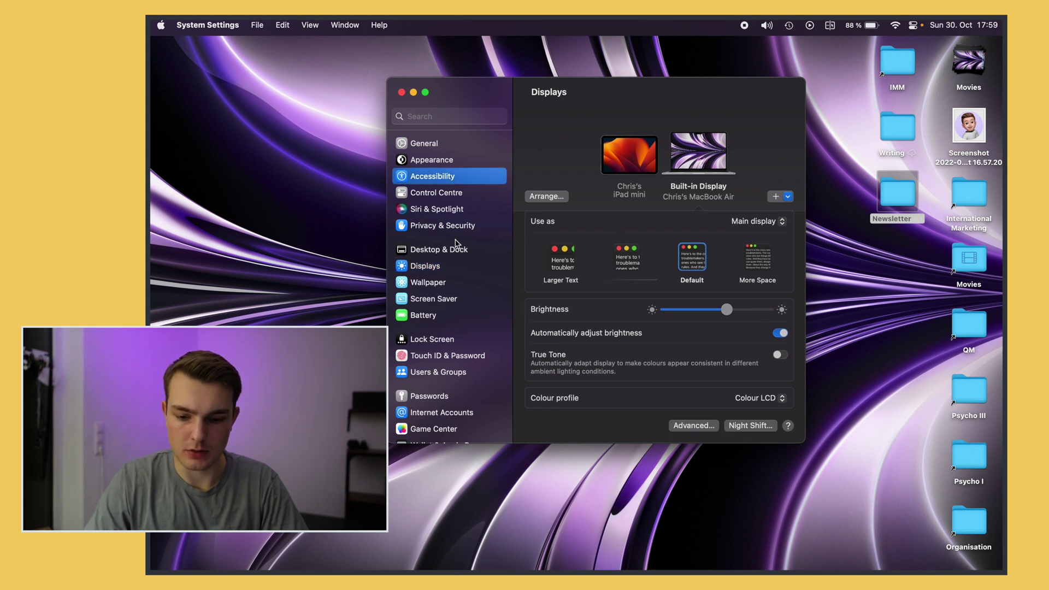
pyautogui.click(431, 281)
# Step: Browse the wallpaper rows and expand the full Light & Dark Desktop collection
pyautogui.scroll(-5, 715, 381)
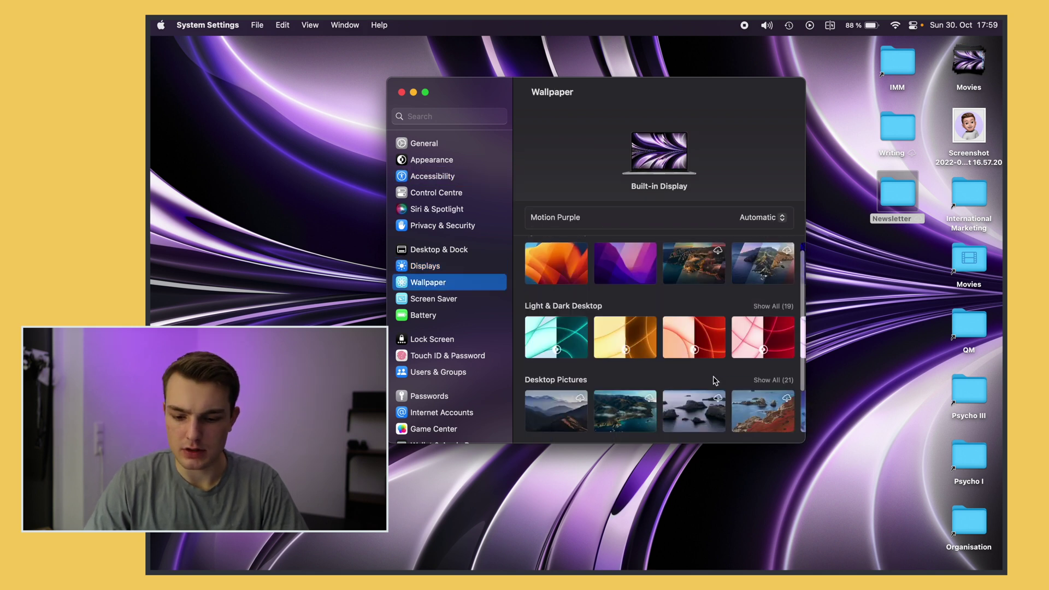
pyautogui.scroll(-2, 714, 380)
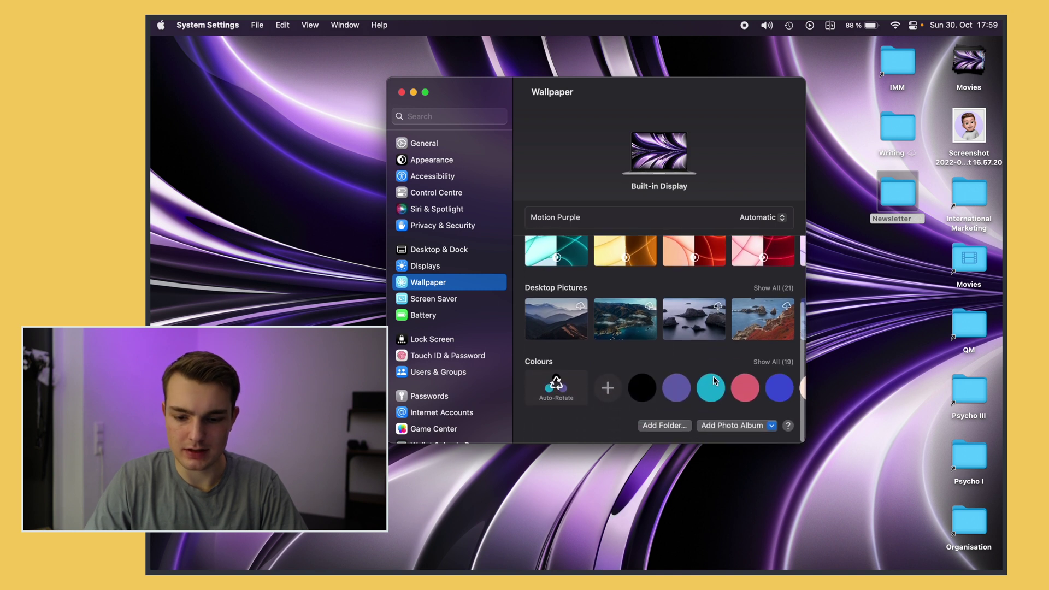
pyautogui.scroll(5, 714, 377)
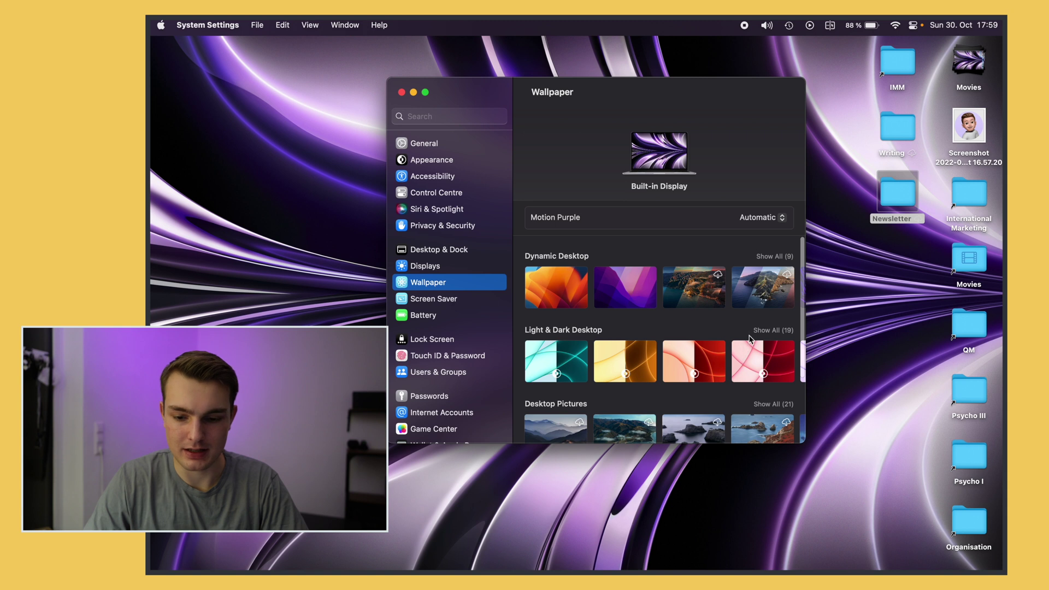
pyautogui.hscroll(5, 690, 276)
pyautogui.hscroll(3, 690, 276)
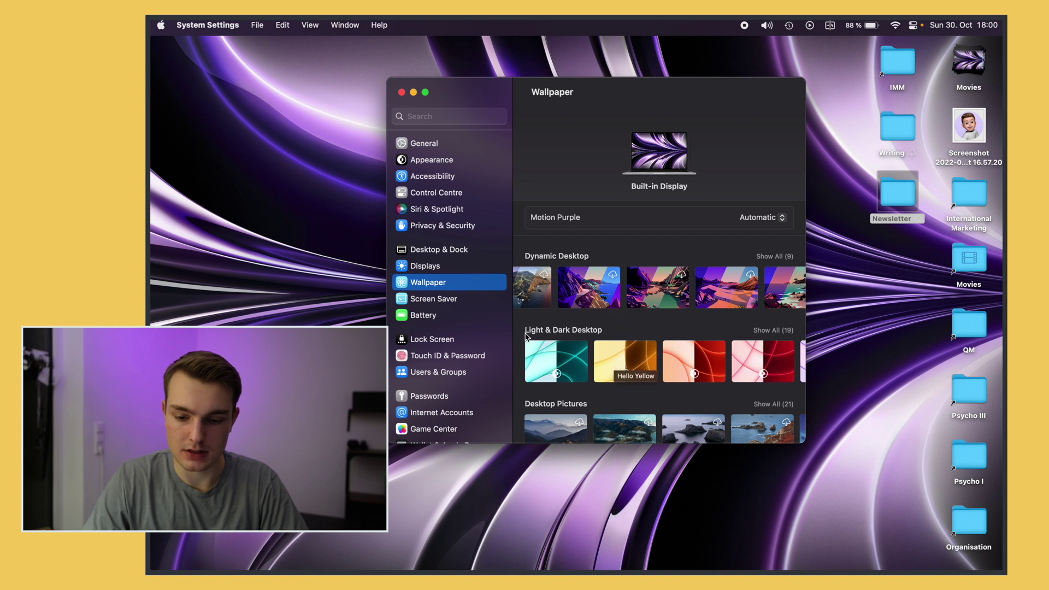
pyautogui.scroll(-2, 780, 296)
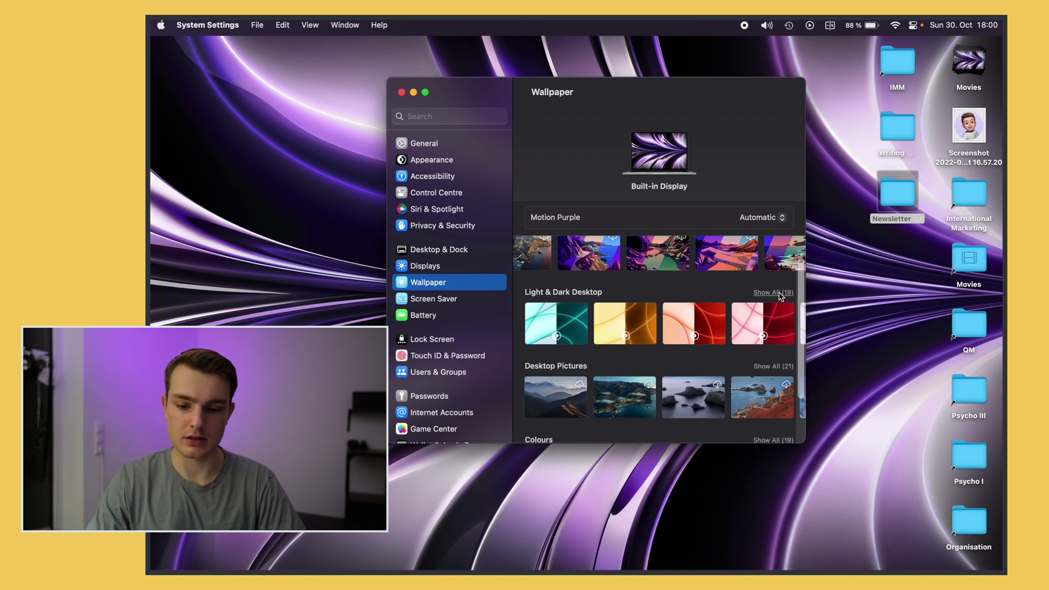
pyautogui.click(780, 296)
# Step: Scroll through the expanded Light & Dark Desktop wallpapers
pyautogui.scroll(-2, 676, 353)
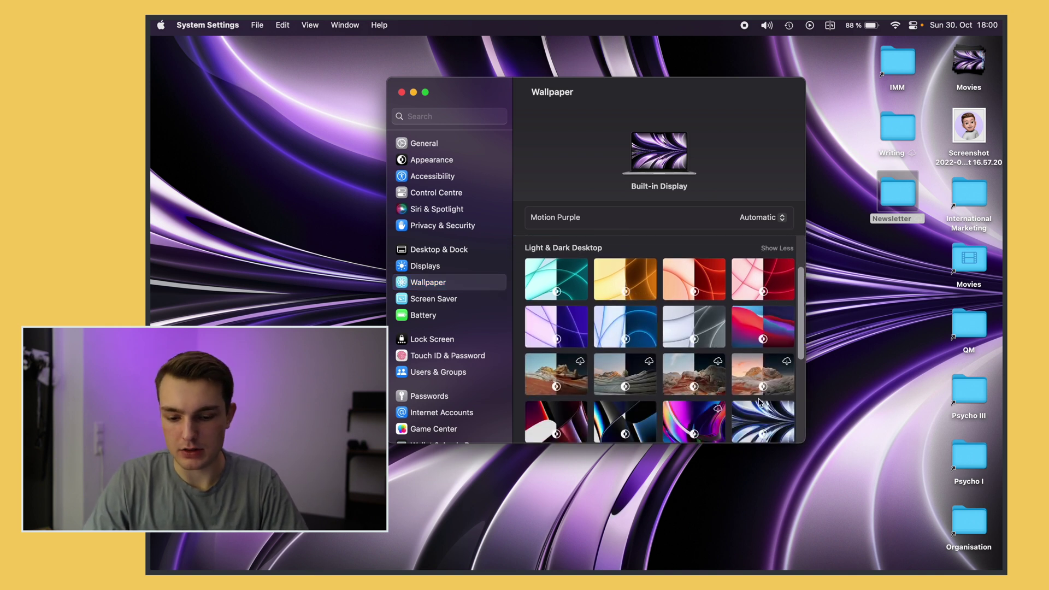
pyautogui.scroll(-5, 727, 387)
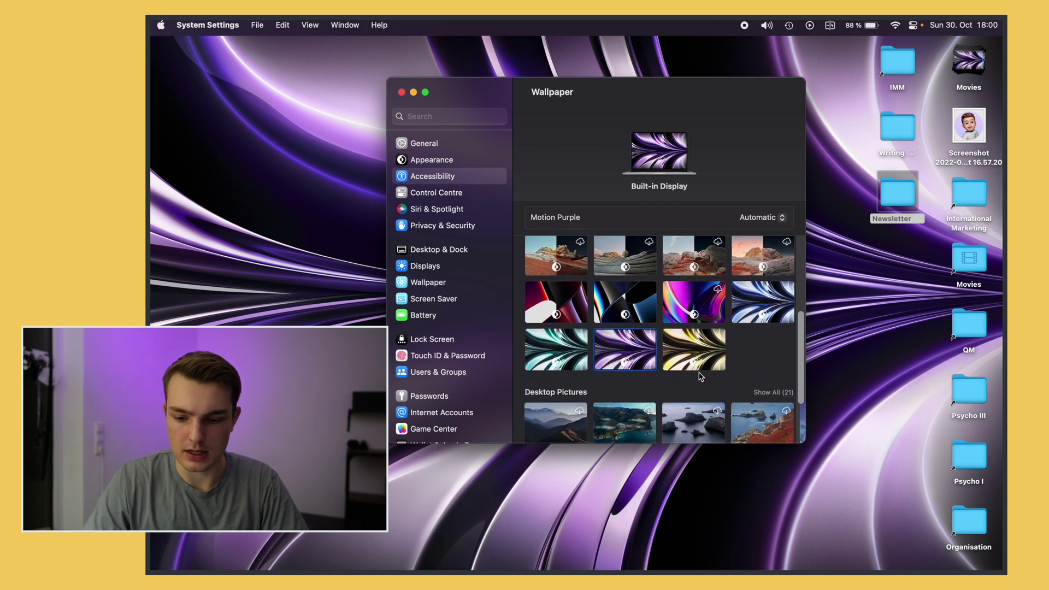
pyautogui.scroll(-1, 699, 377)
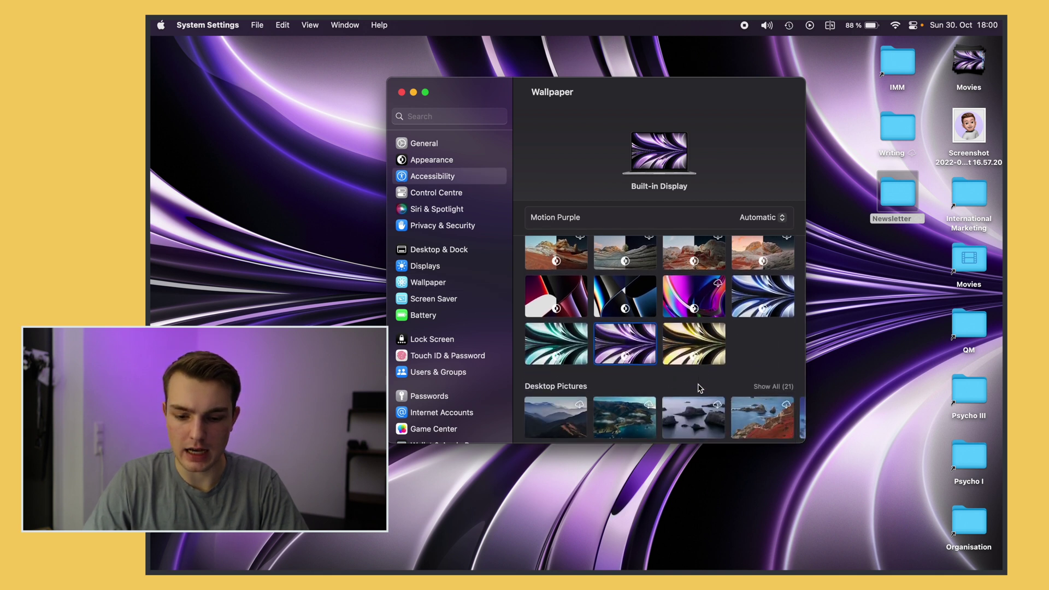
pyautogui.scroll(5, 700, 388)
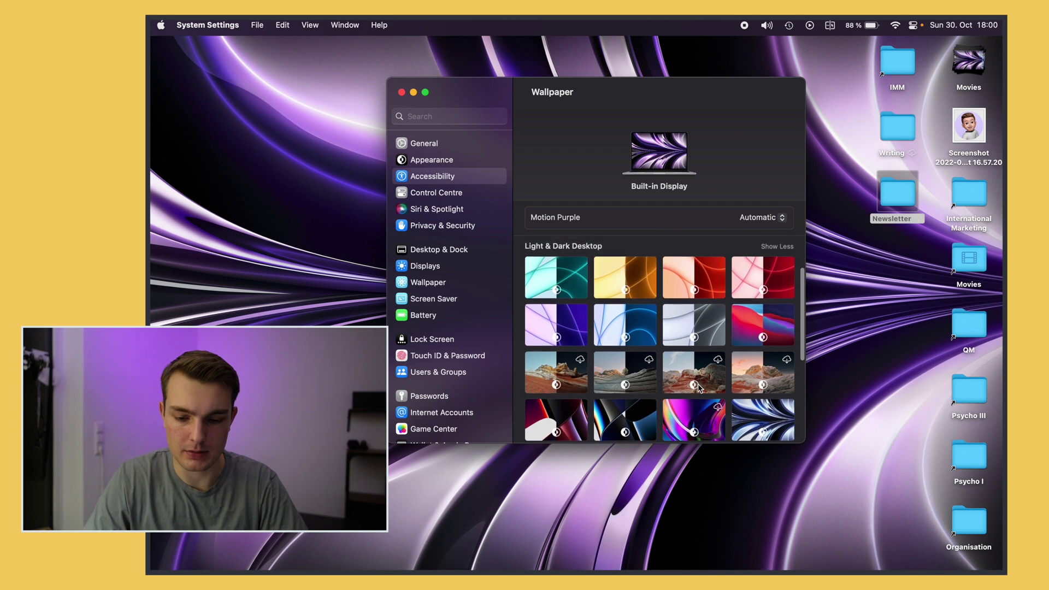
pyautogui.scroll(-2, 698, 388)
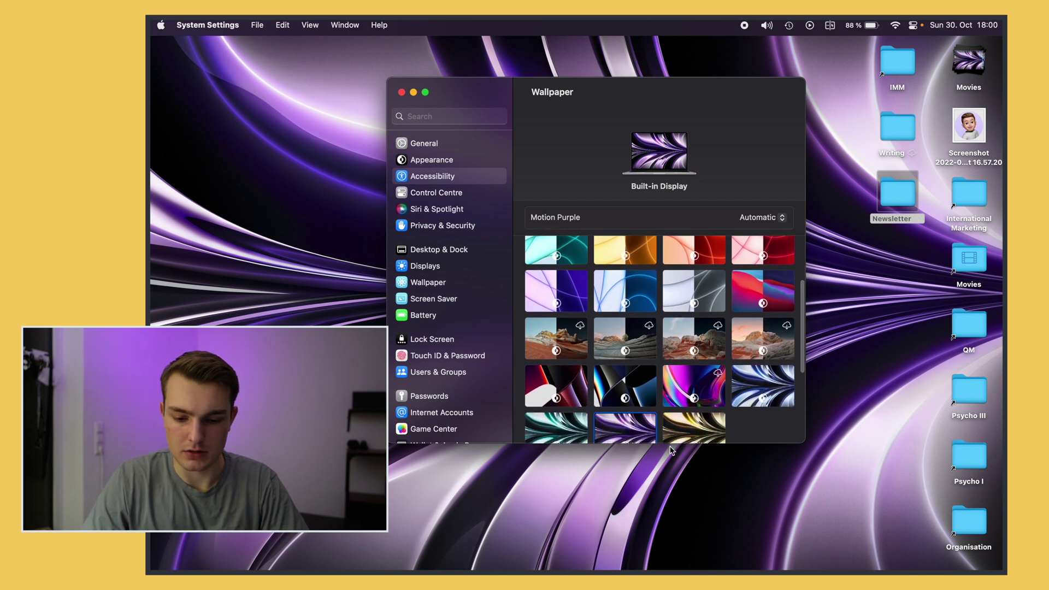
pyautogui.scroll(-3, 595, 339)
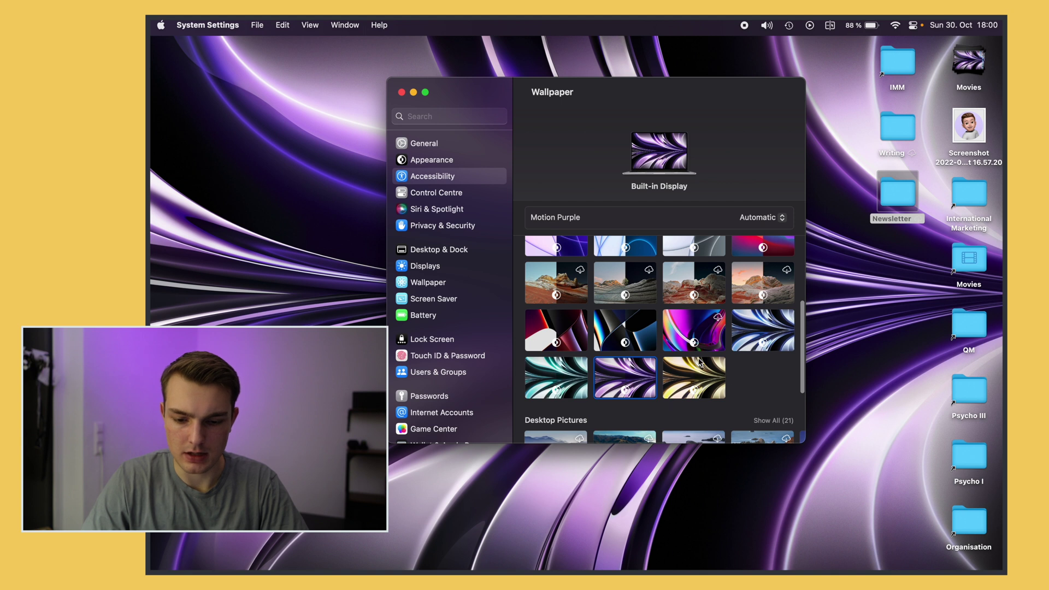
pyautogui.scroll(4, 699, 362)
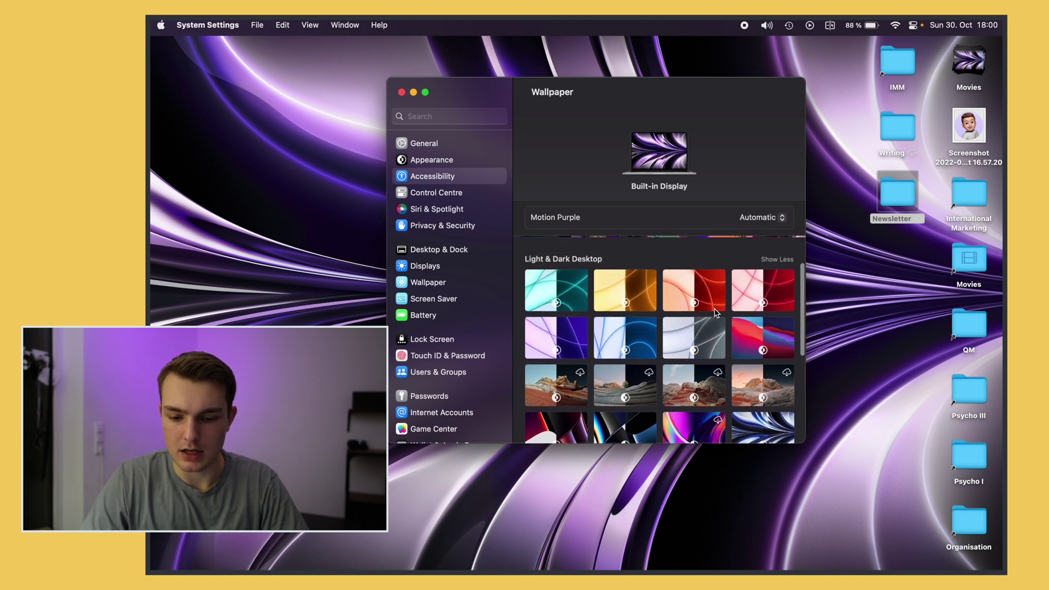
pyautogui.scroll(2, 670, 300)
pyautogui.scroll(-2, 669, 300)
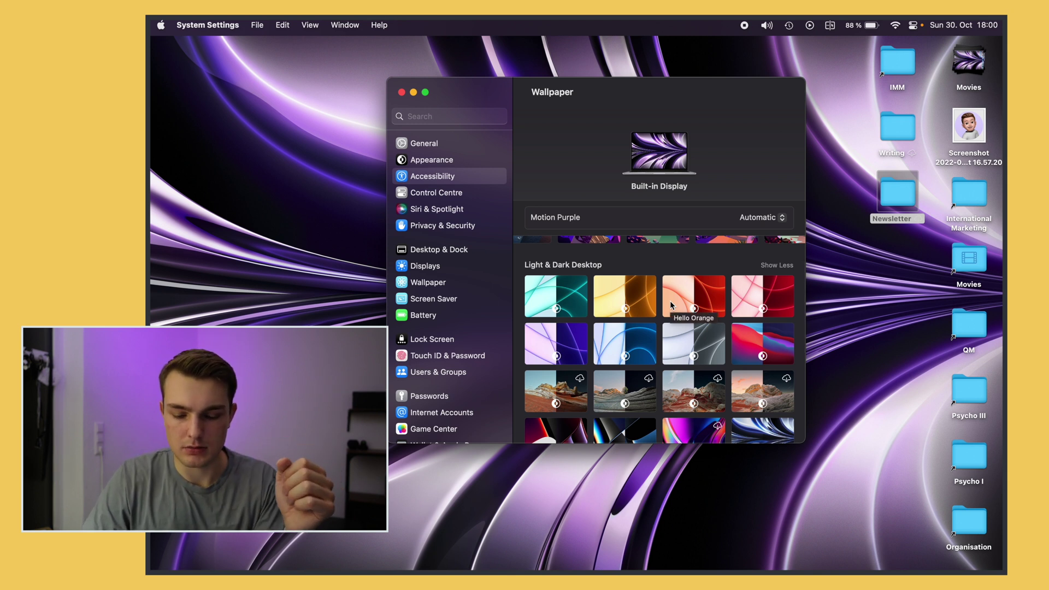
pyautogui.scroll(3, 669, 300)
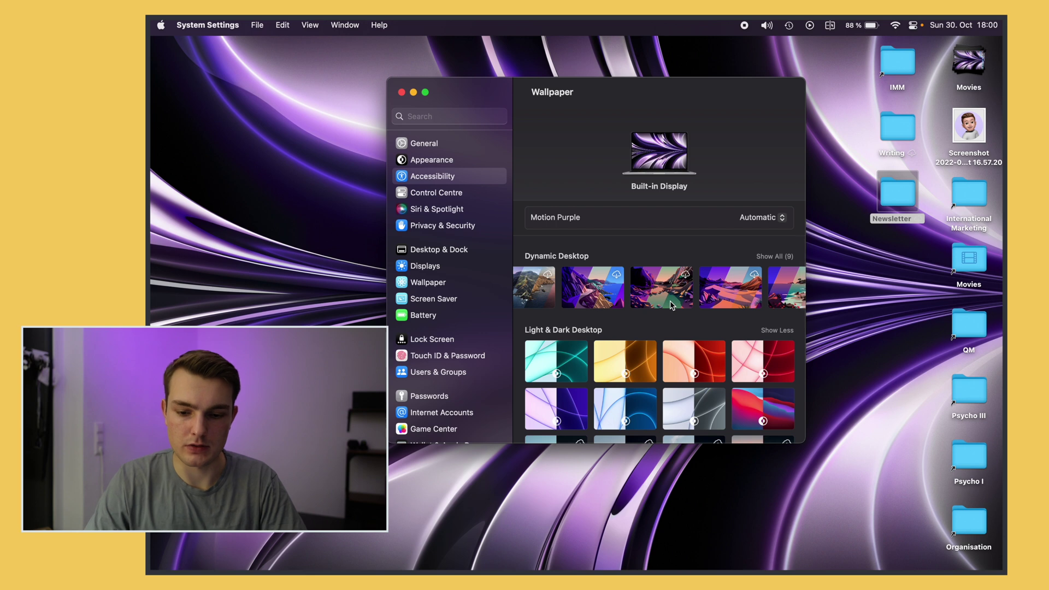
pyautogui.scroll(-5, 672, 305)
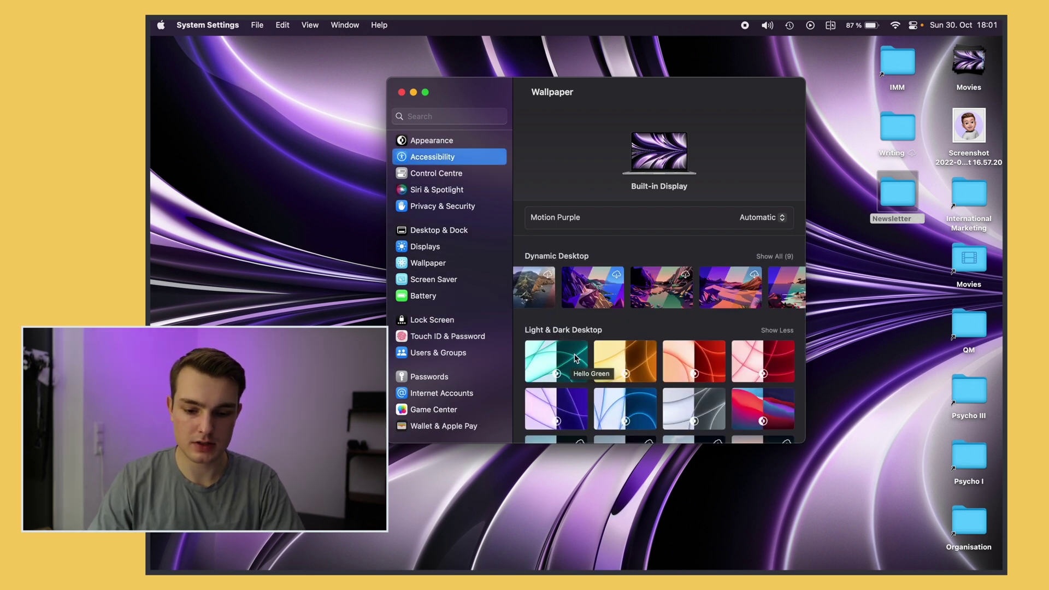
pyautogui.scroll(-2, 575, 358)
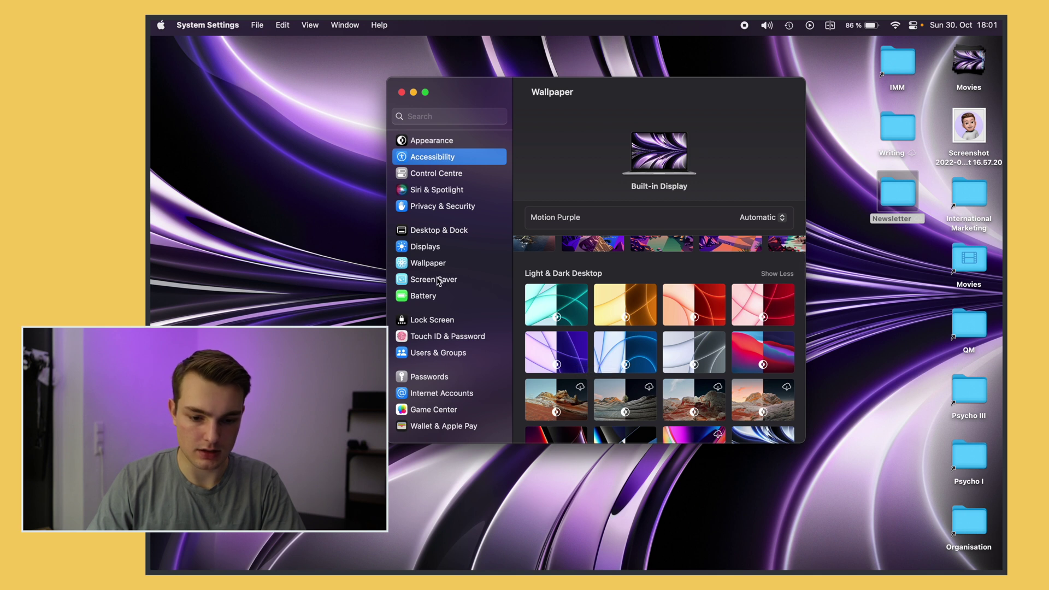
# Step: Show the Desktop & Dock settings down to the Mission Control section
pyautogui.click(437, 231)
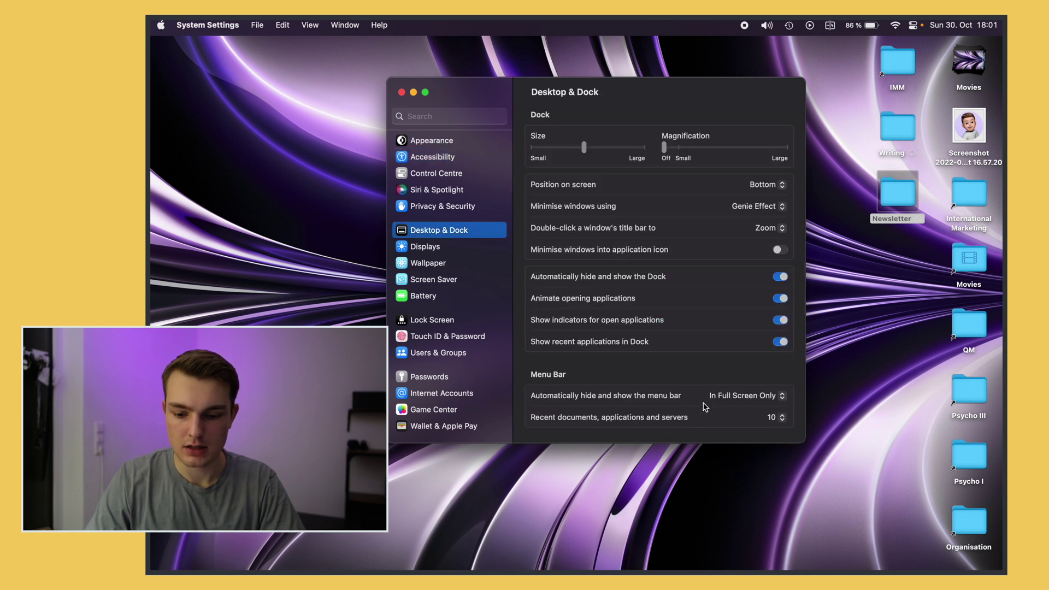
pyautogui.scroll(-5, 688, 393)
pyautogui.scroll(-5, 706, 406)
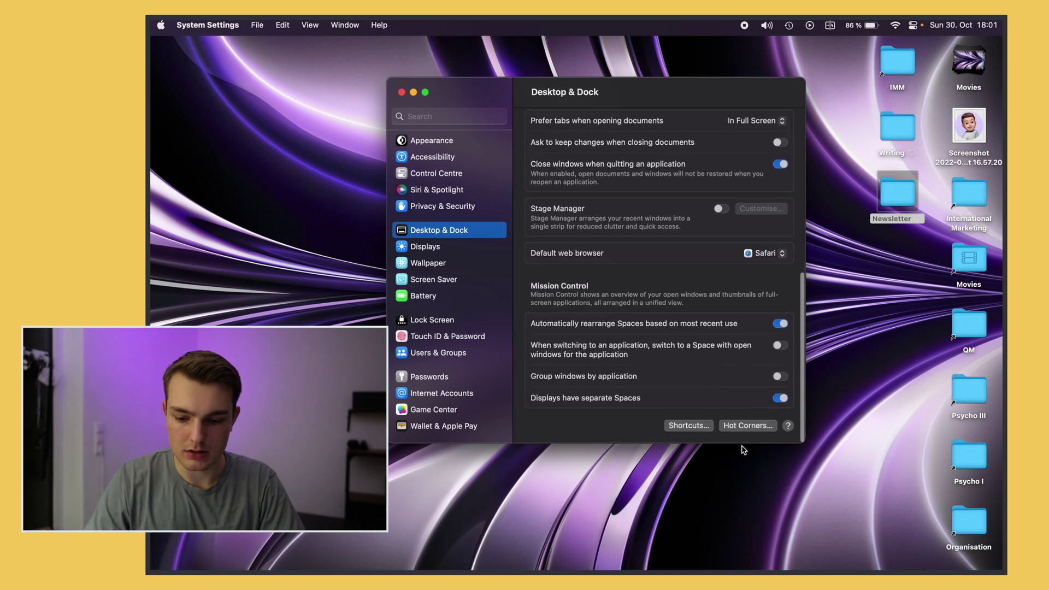
# Step: Check the hot corners (Put Display to Sleep, Launchpad, Desktop) and confirm them
pyautogui.click(744, 426)
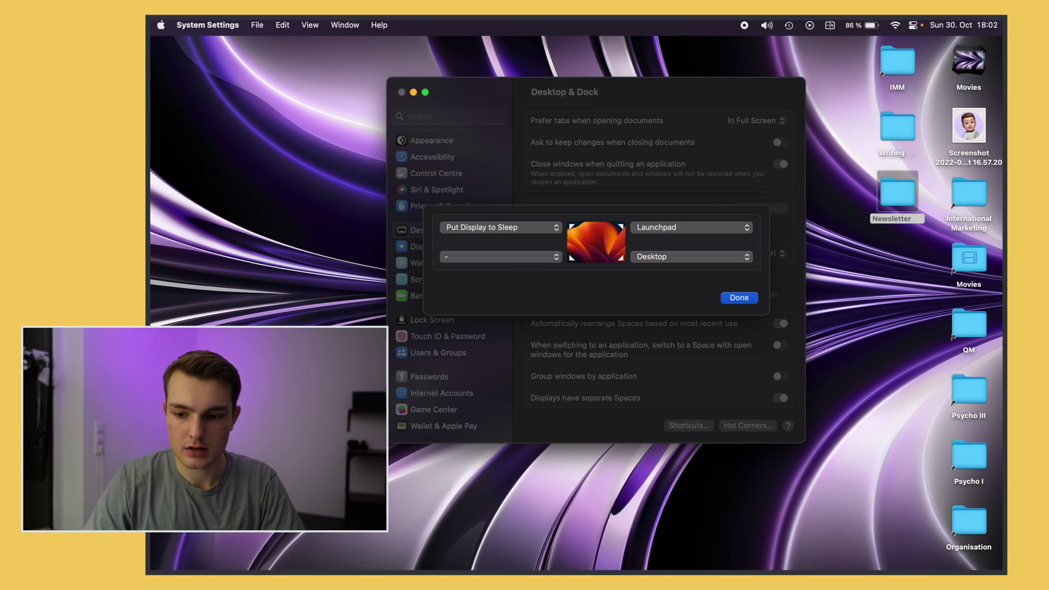
pyautogui.moveTo(1002, 21)
pyautogui.click(856, 76)
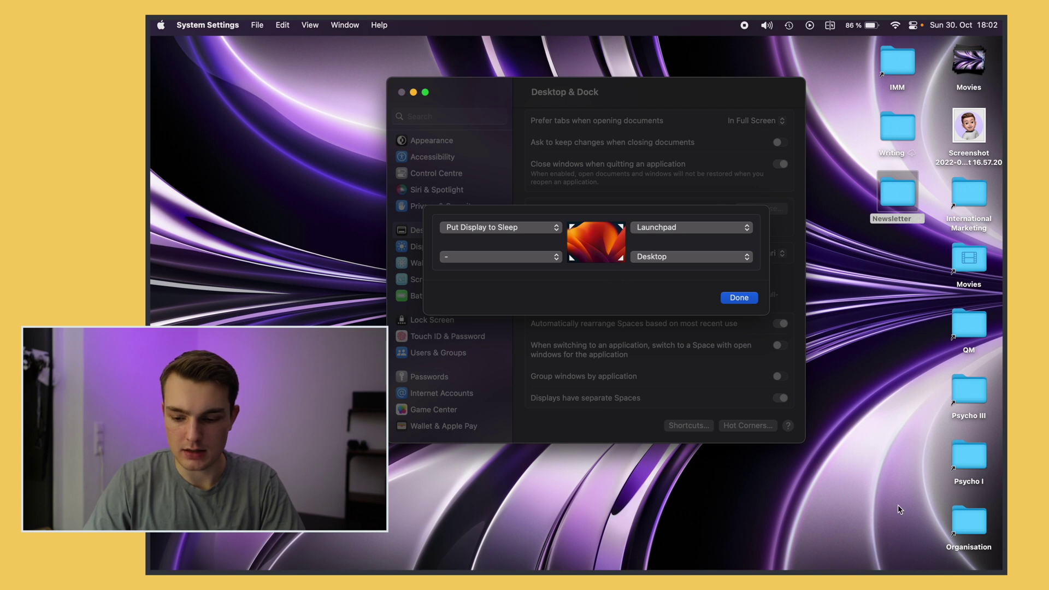
pyautogui.moveTo(1002, 570)
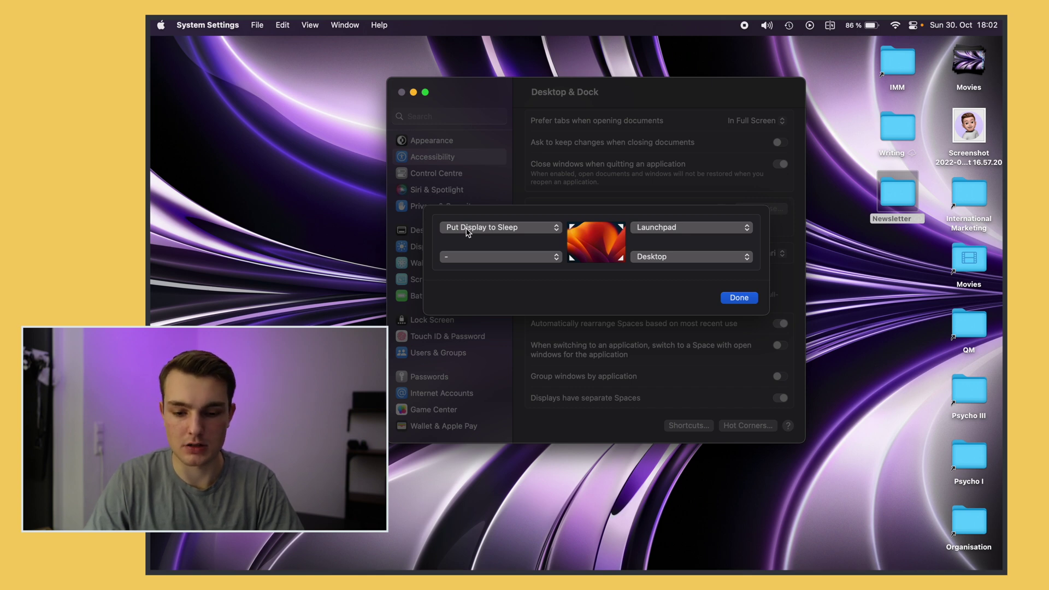
pyautogui.click(739, 298)
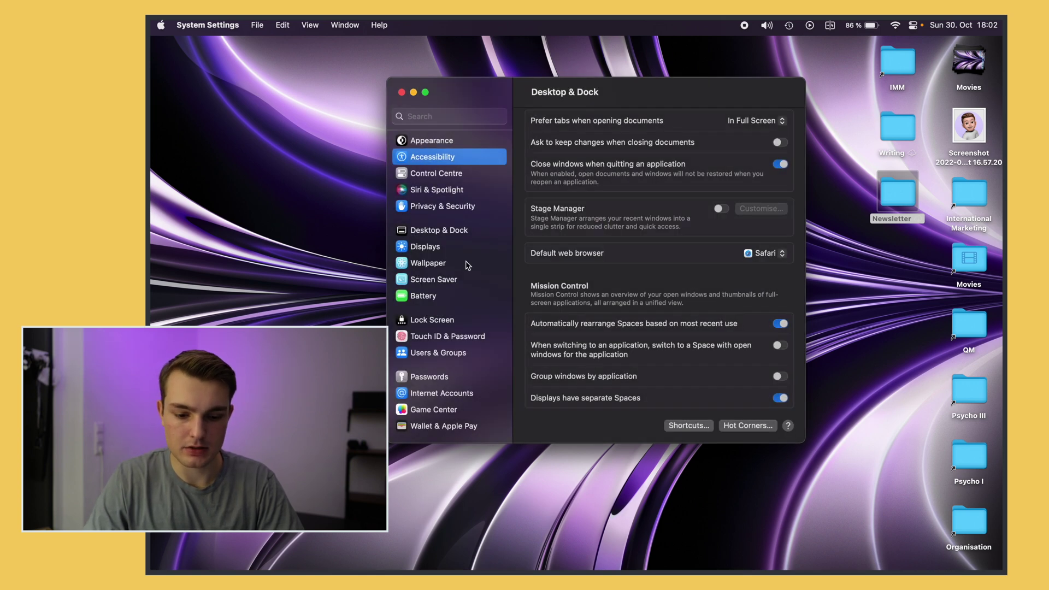
# Step: Look over the Siri & Spotlight options, then return to the Finder window showing Movies
pyautogui.scroll(-3, 445, 336)
pyautogui.scroll(5, 445, 317)
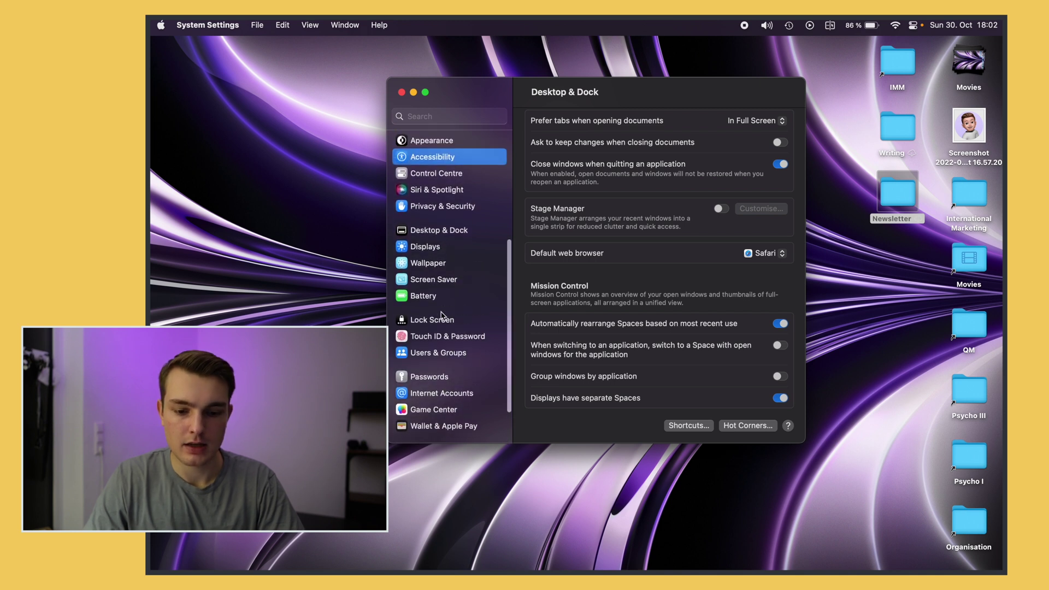
pyautogui.click(444, 247)
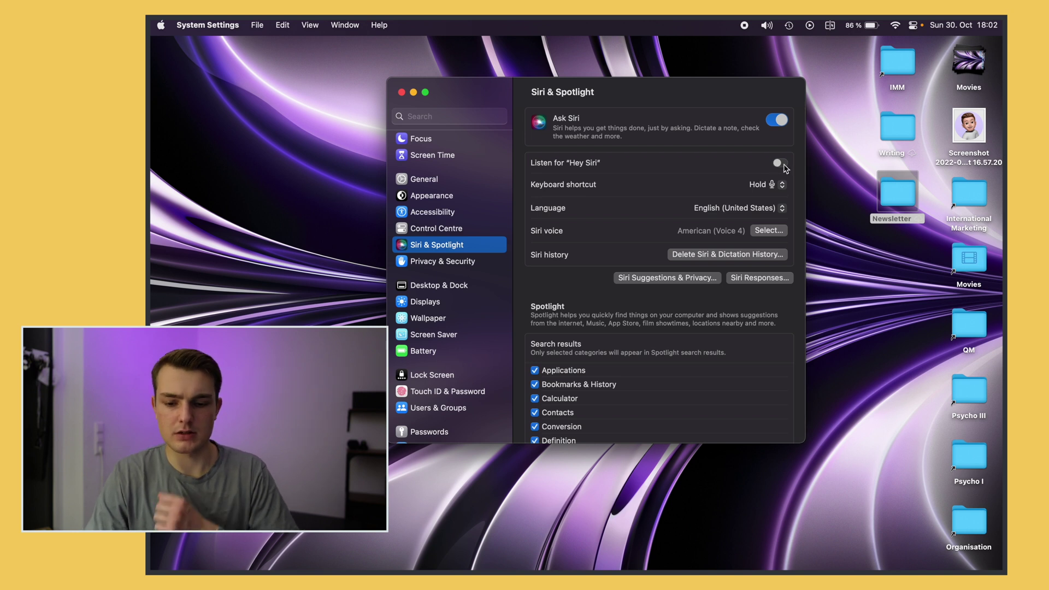
pyautogui.press('super+bracketleft')
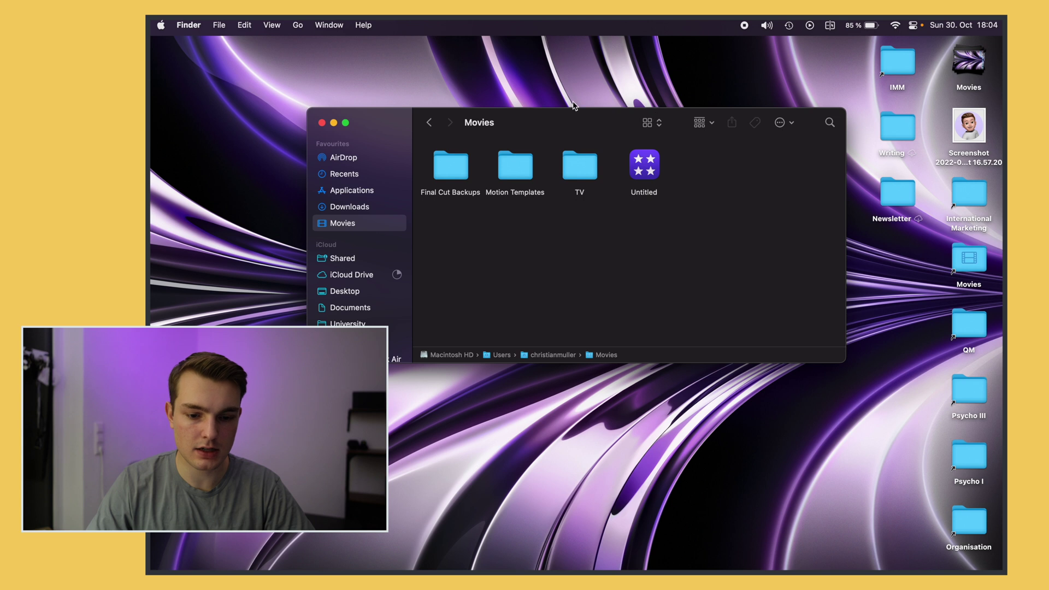
# Step: Set the Movies folder's View Options sorting to Snap to Grid and move the TV folder
pyautogui.click(271, 26)
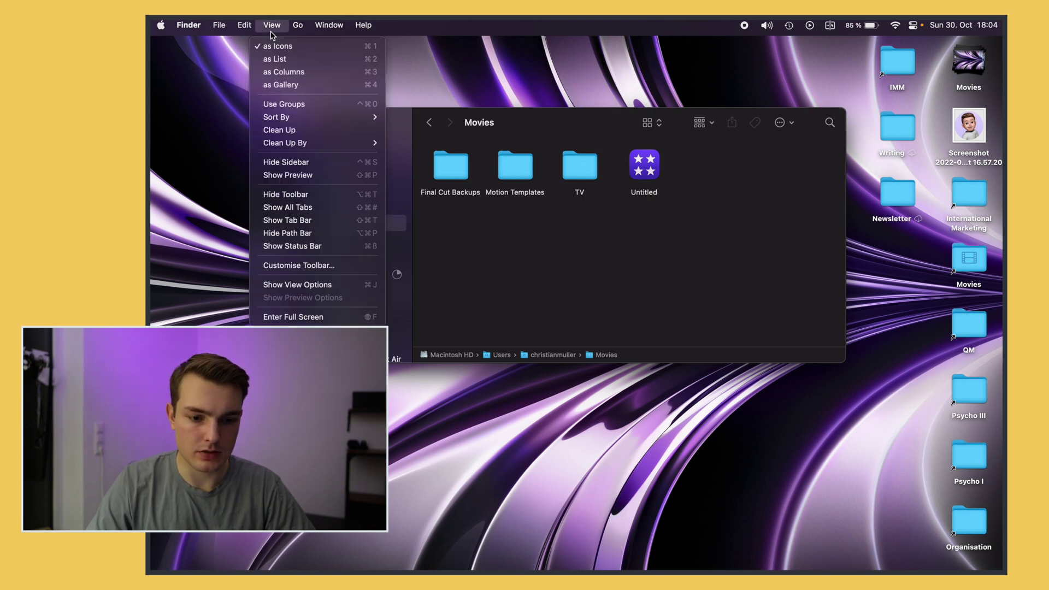
pyautogui.click(327, 286)
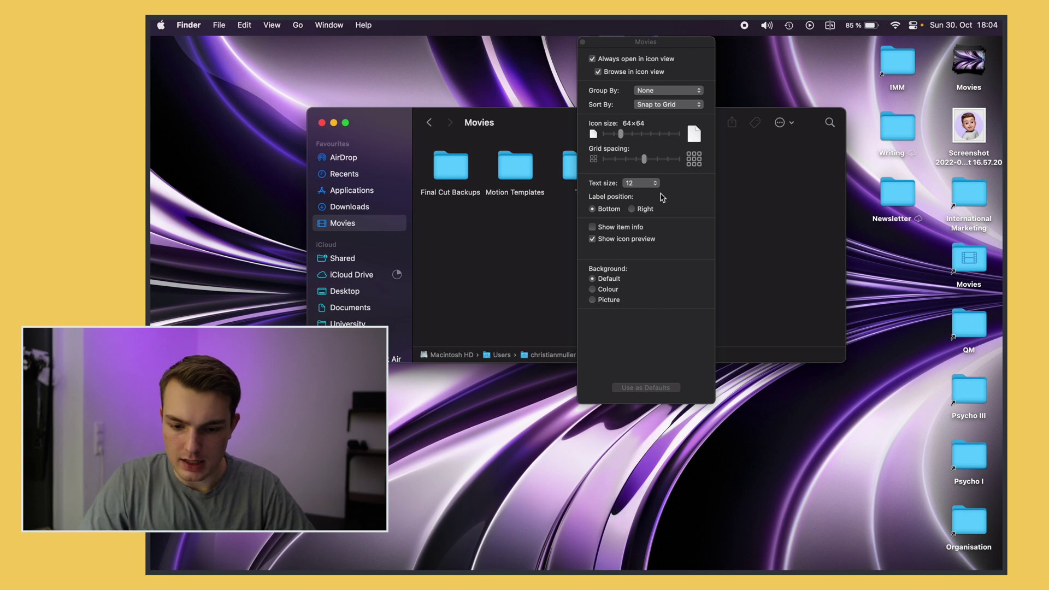
pyautogui.click(671, 106)
pyautogui.click(667, 88)
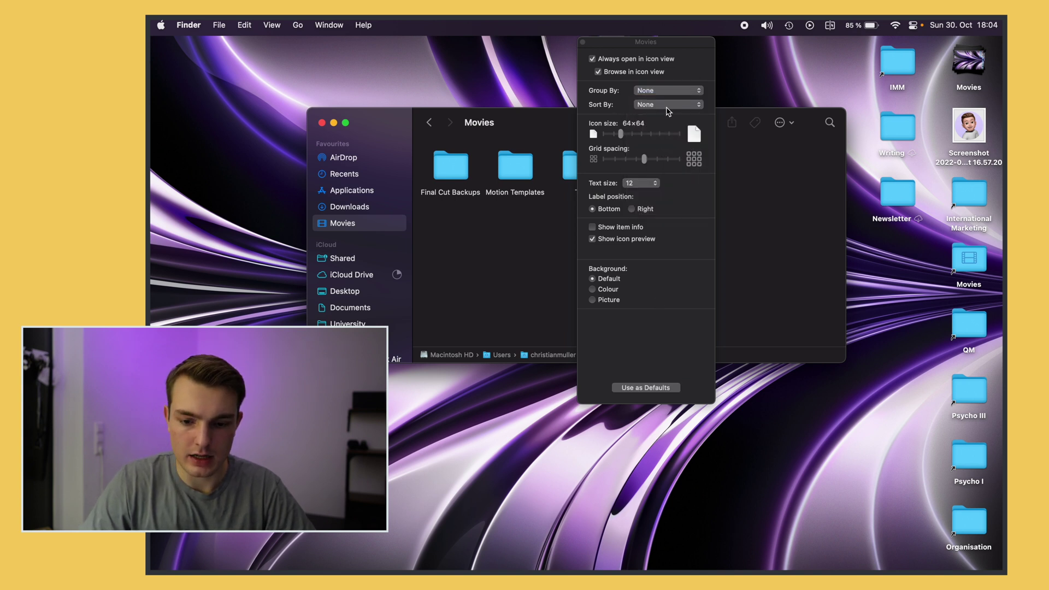
pyautogui.click(667, 105)
pyautogui.click(663, 124)
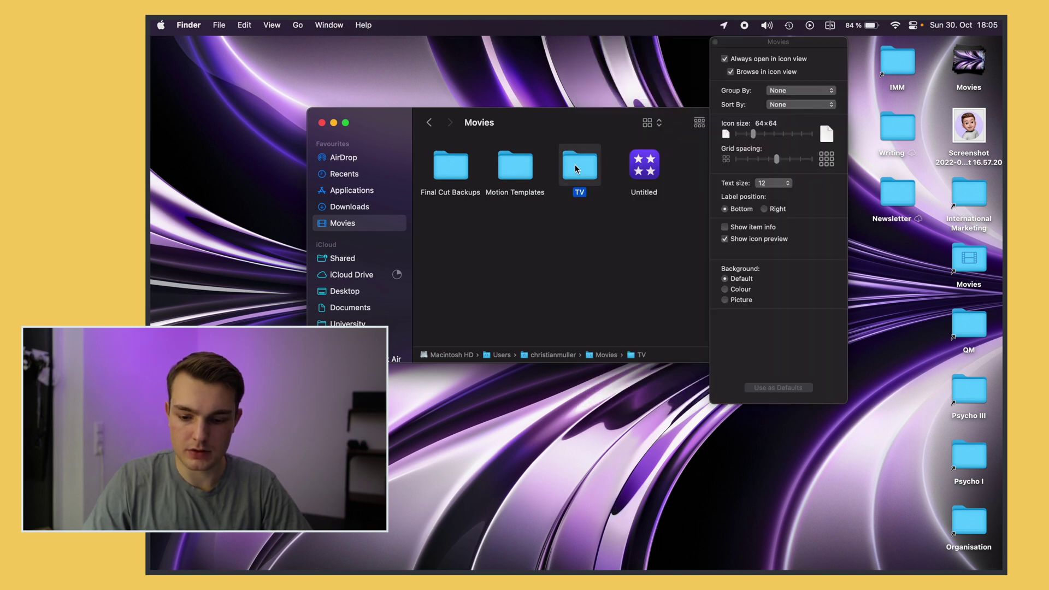
pyautogui.moveTo(578, 158); pyautogui.dragTo(570, 180)
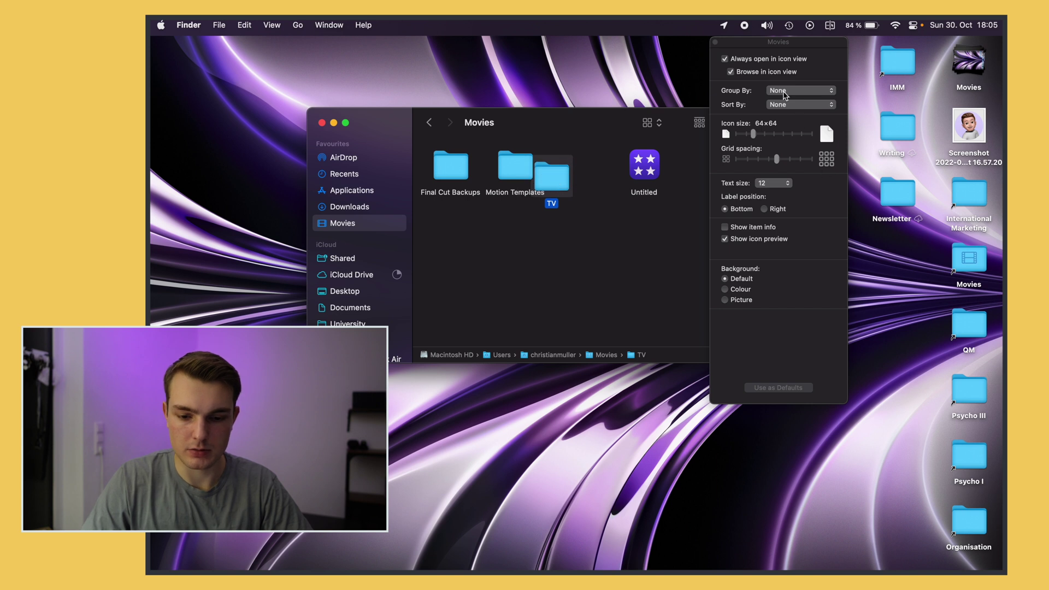
# Step: Make Snap to Grid the default for all folders and snap the TV folder into the grid
pyautogui.click(786, 105)
pyautogui.click(786, 118)
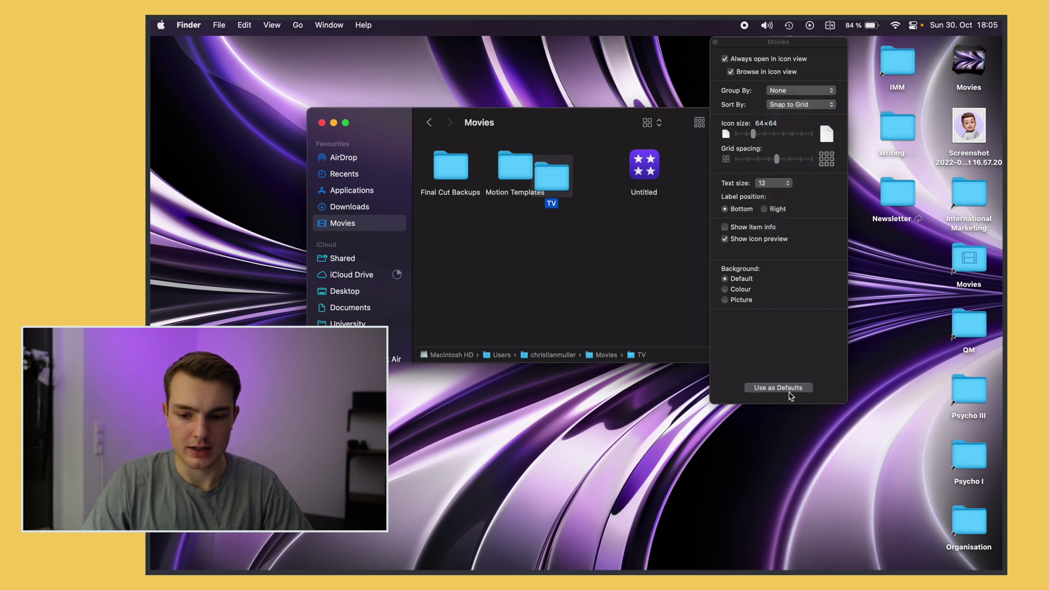
pyautogui.click(789, 388)
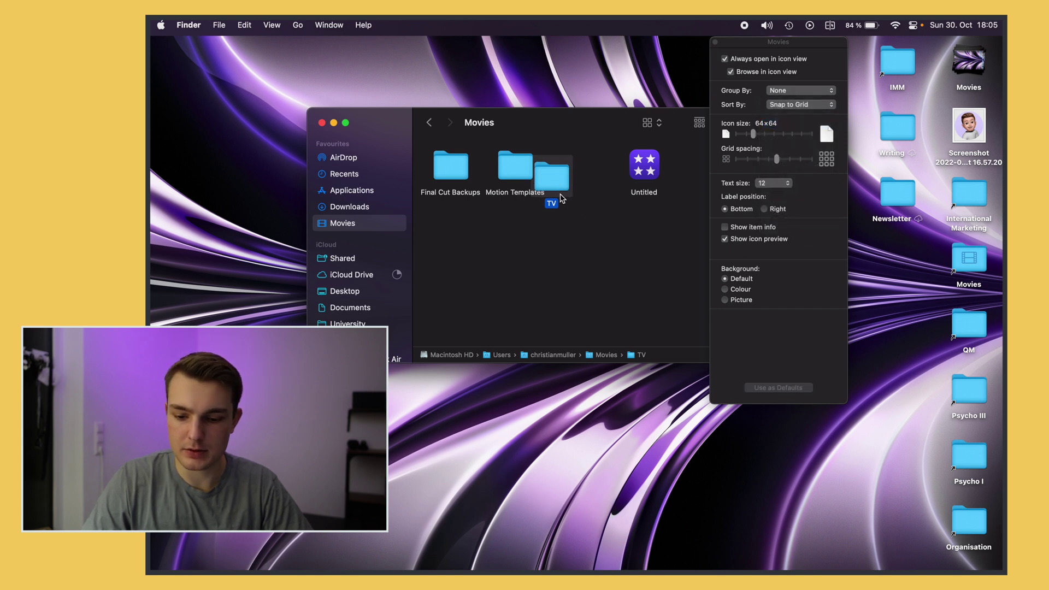
pyautogui.moveTo(562, 199); pyautogui.dragTo(537, 224)
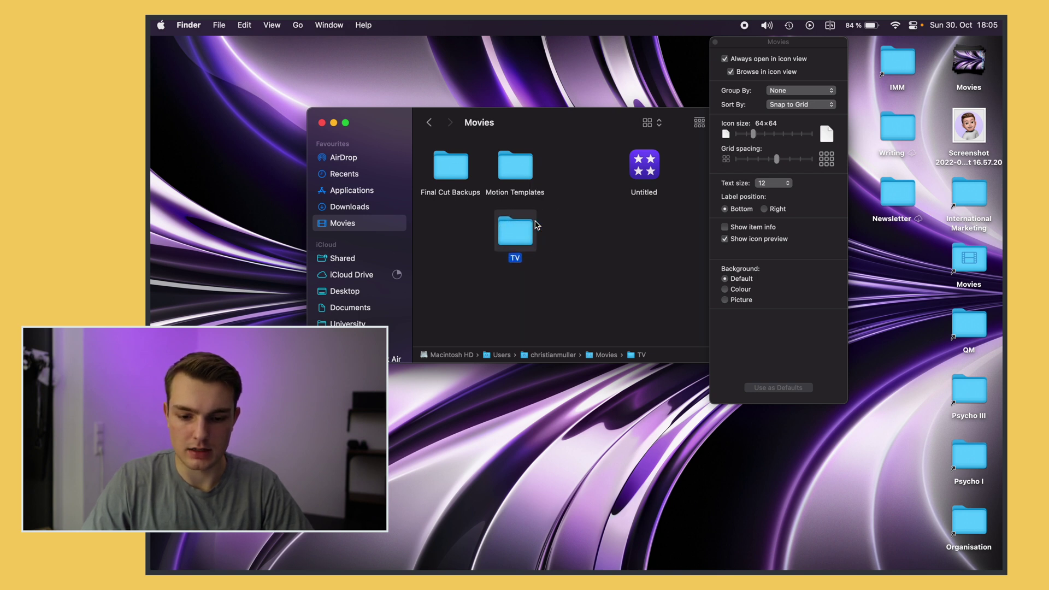
pyautogui.press('super+h')
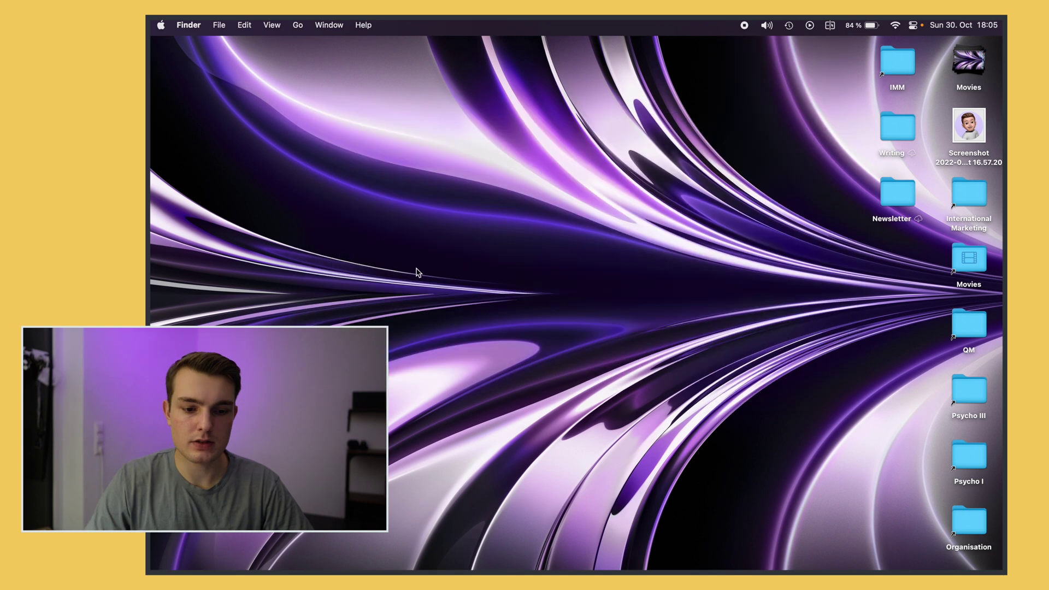
pyautogui.click(272, 26)
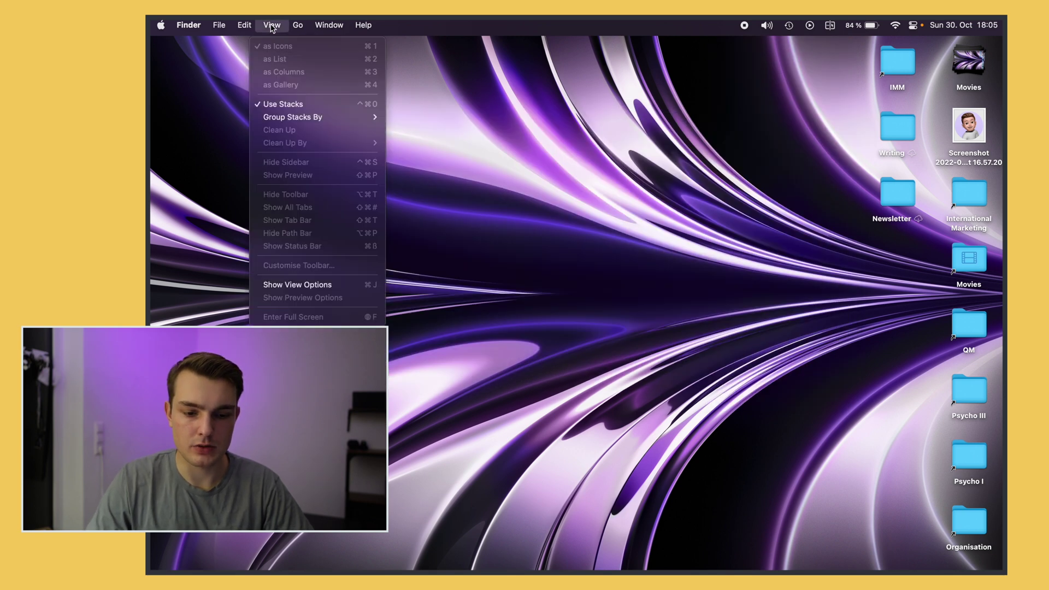
pyautogui.click(309, 105)
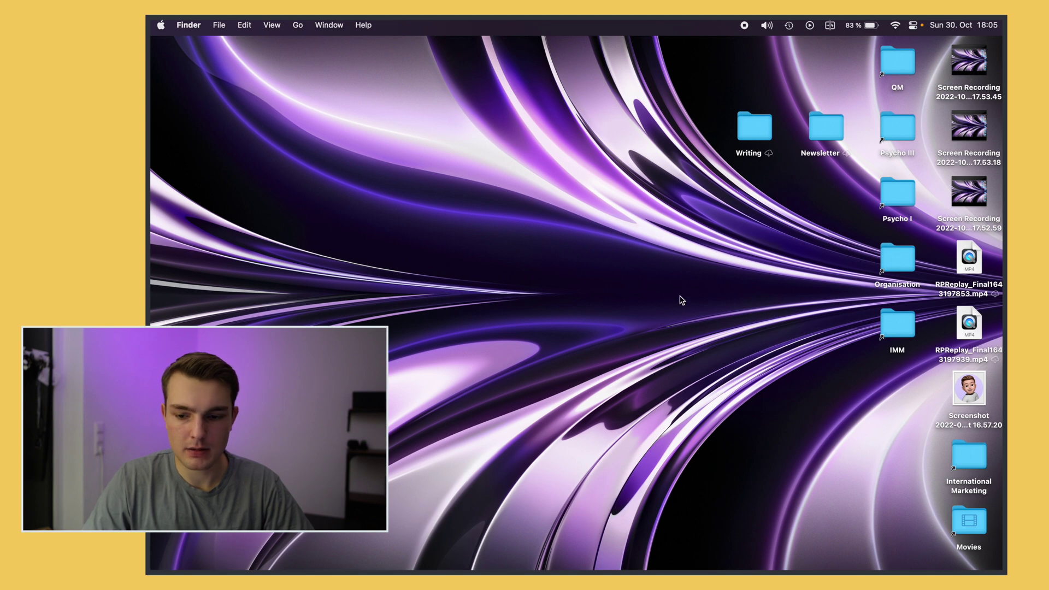
pyautogui.click(272, 25)
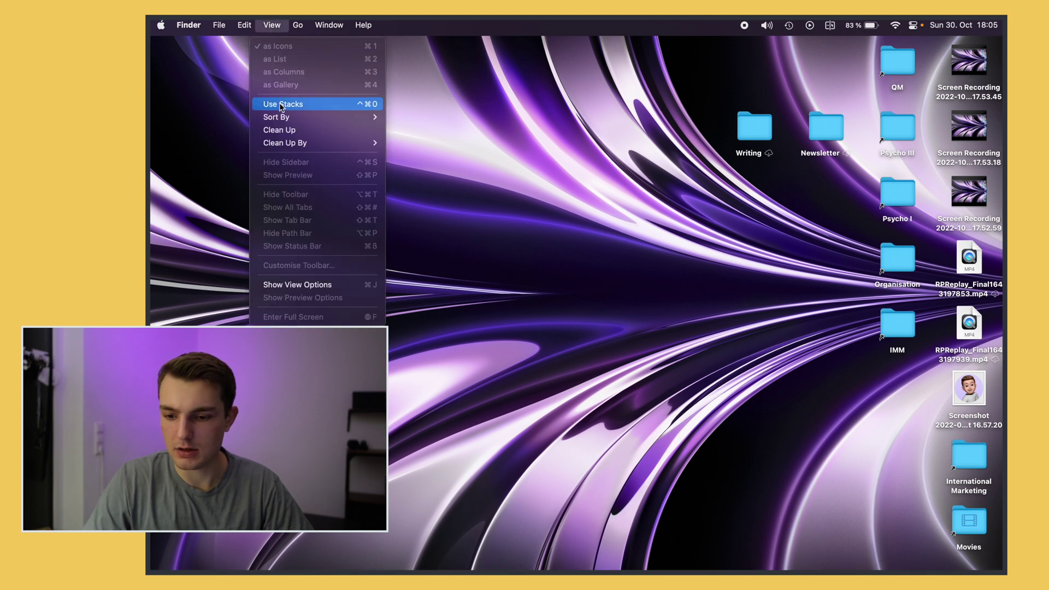
pyautogui.click(281, 105)
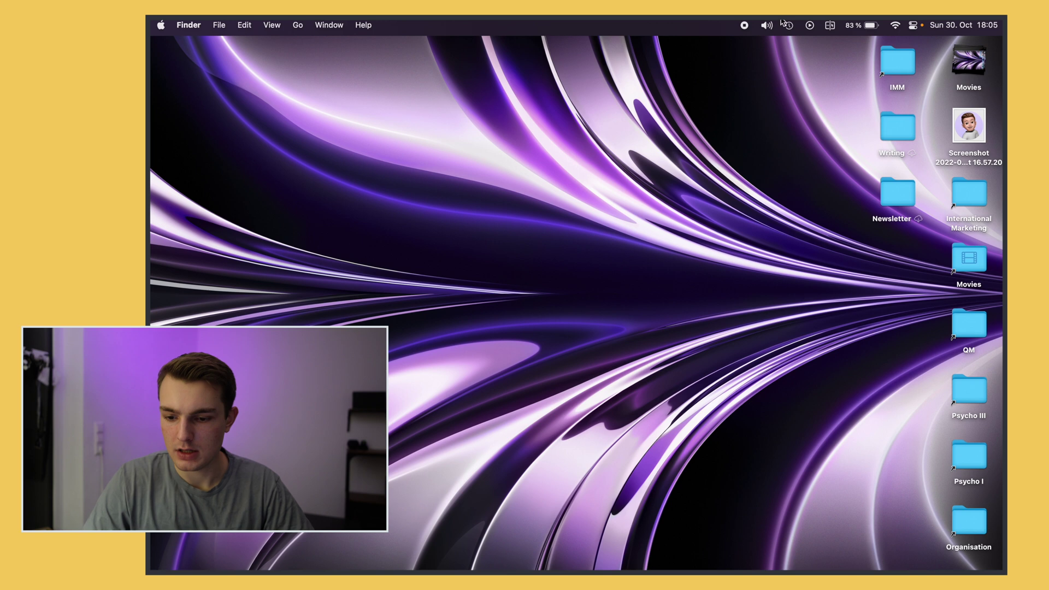
pyautogui.click(958, 67)
pyautogui.click(959, 65)
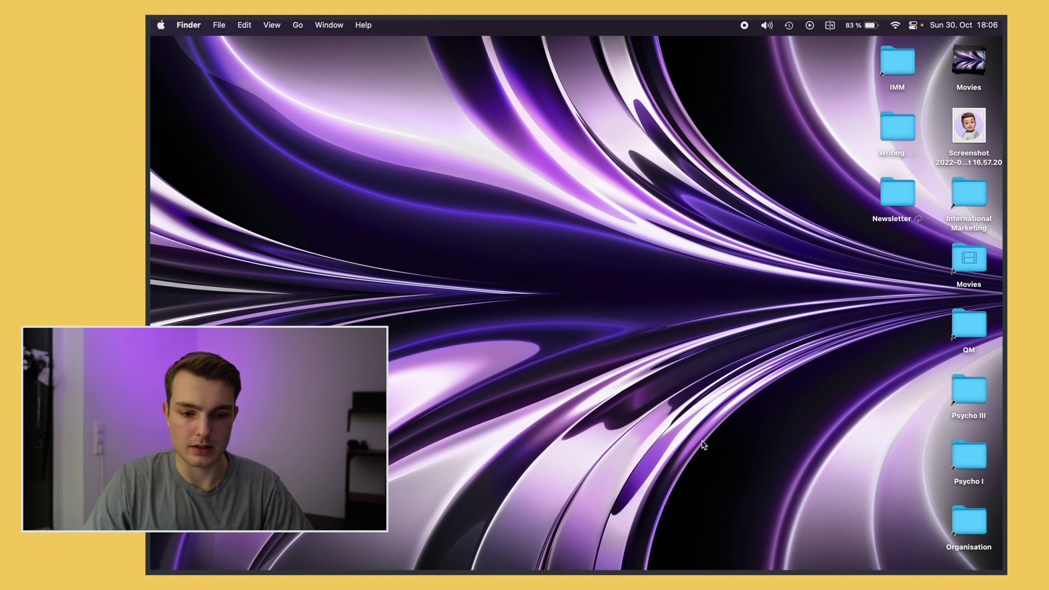
pyautogui.press('super+Tab')
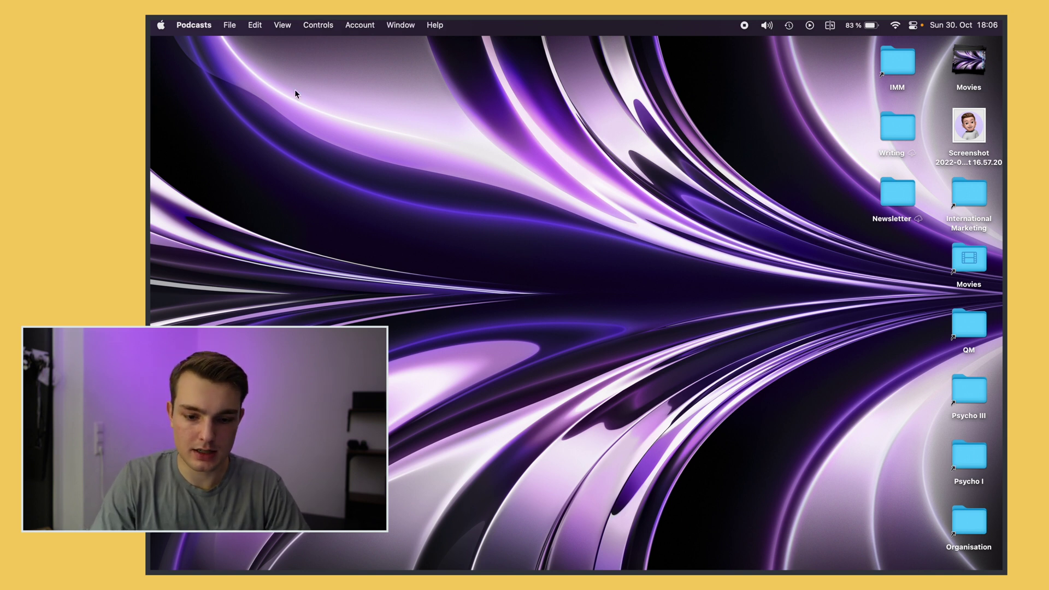
# Step: Launch Podcasts through a Spotlight search for "pod"
pyautogui.press('super+space')
pyautogui.write('pod')
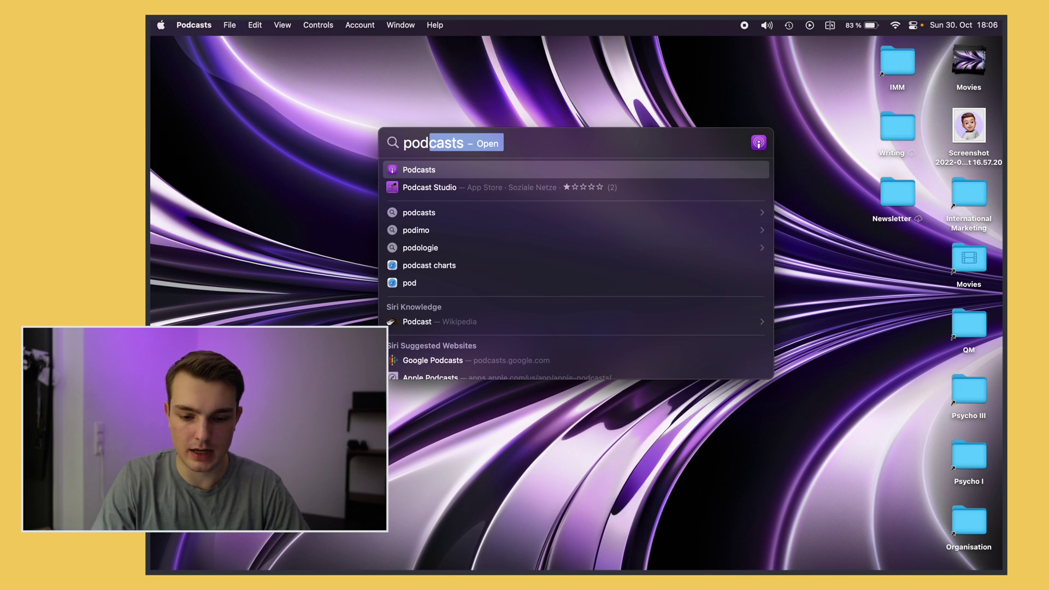
pyautogui.press('Return')
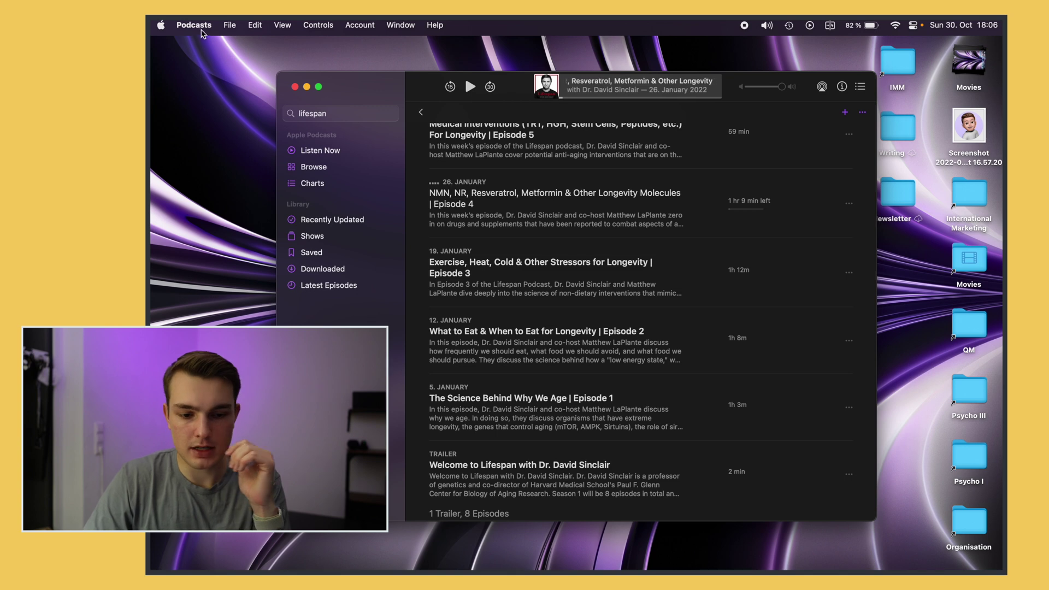
# Step: In Podcasts General settings, leave Automatically Download set to Off
pyautogui.click(194, 25)
pyautogui.click(196, 65)
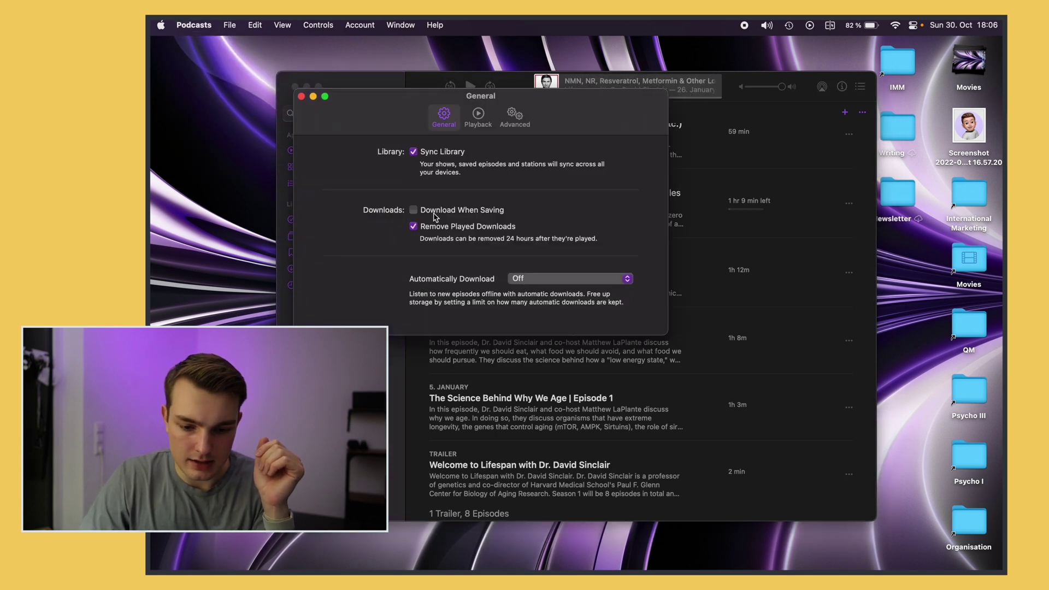
pyautogui.click(524, 279)
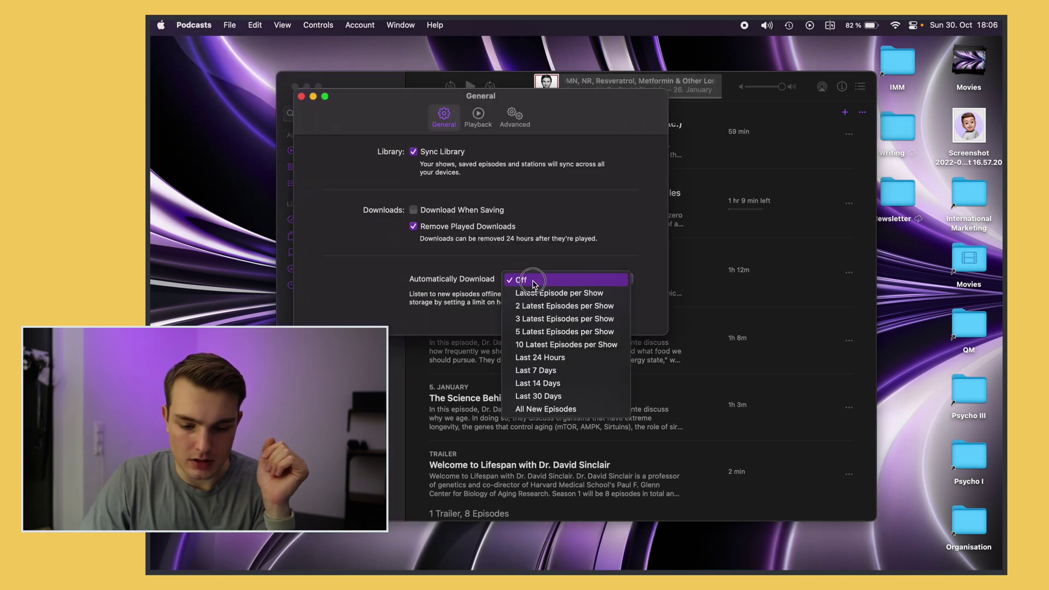
pyautogui.click(460, 274)
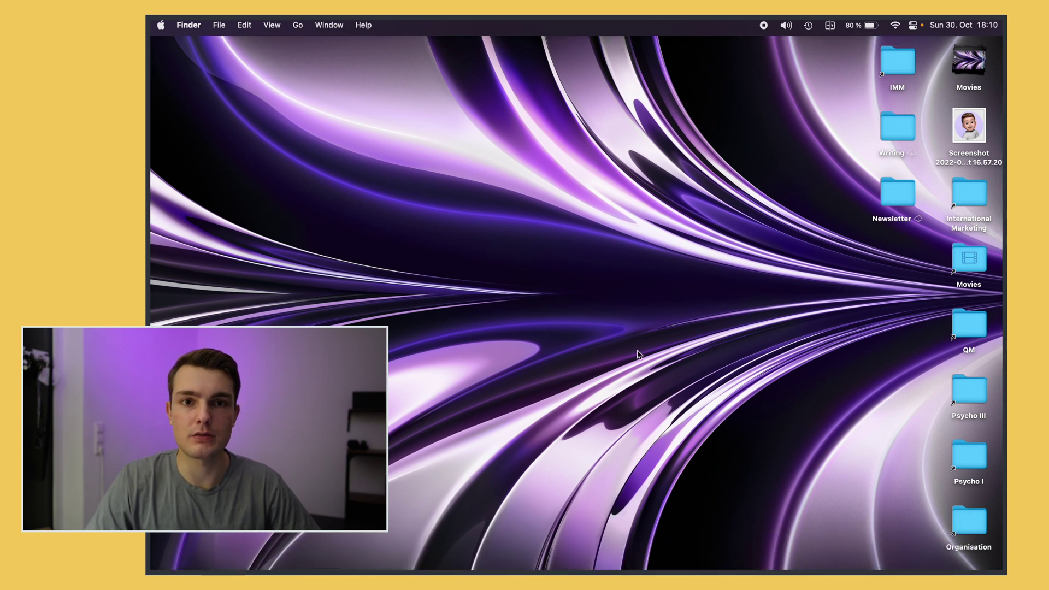
# Step: Bring up Spotlight search over the bare Finder desktop
pyautogui.press('super+space')
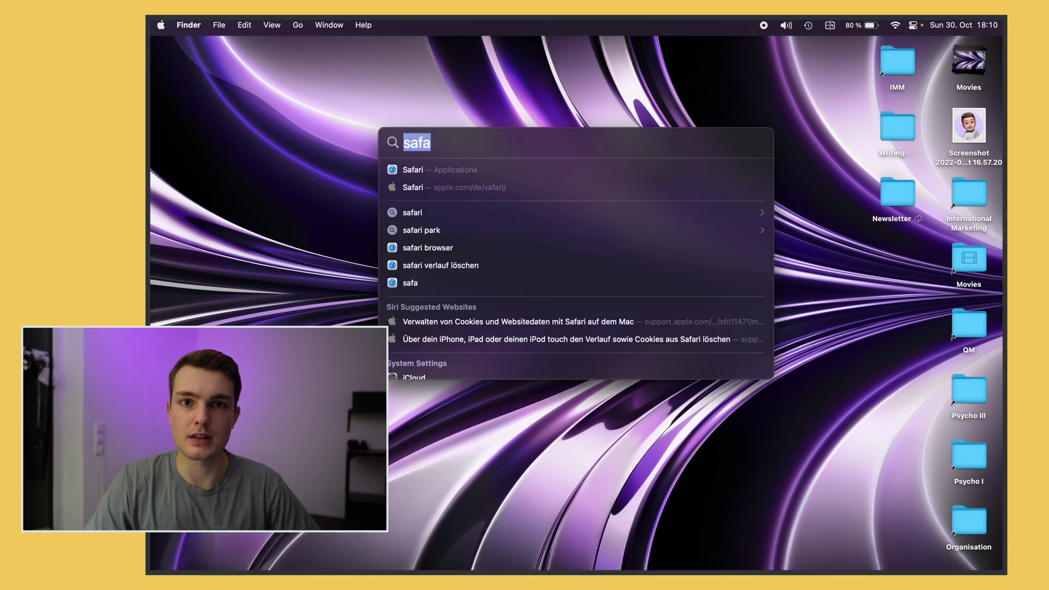
# Step: Launch the App Store from a search for 'appst'
pyautogui.write('appe')
pyautogui.press('BackSpace')
pyautogui.write('st')
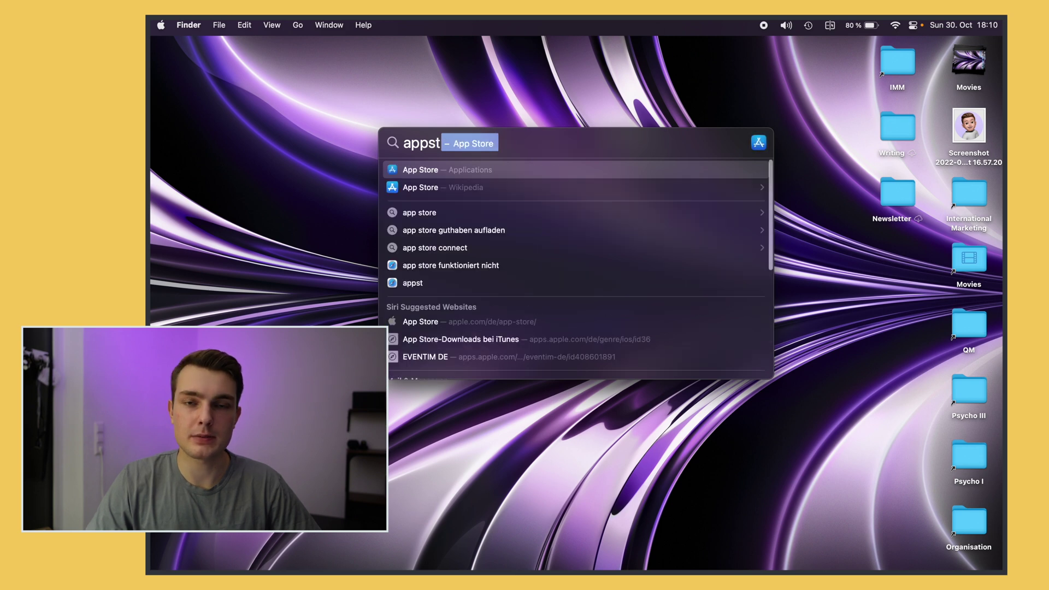
pyautogui.press('Return')
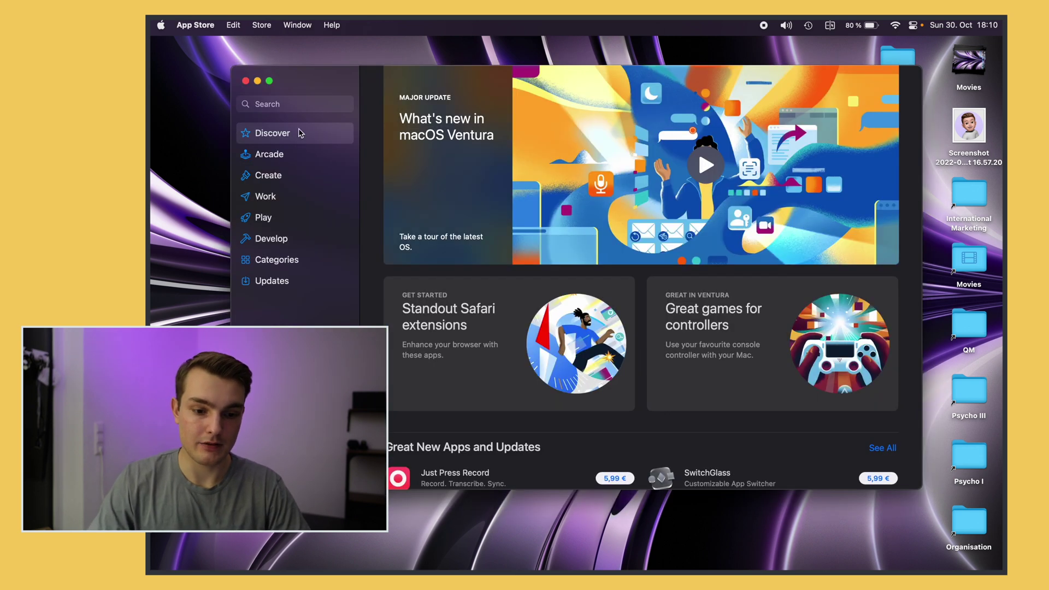
# Step: Search the store for 'accelarate' and scroll the Accelerate for Safari page to its 4.4 rating
pyautogui.click(293, 105)
pyautogui.write('accel')
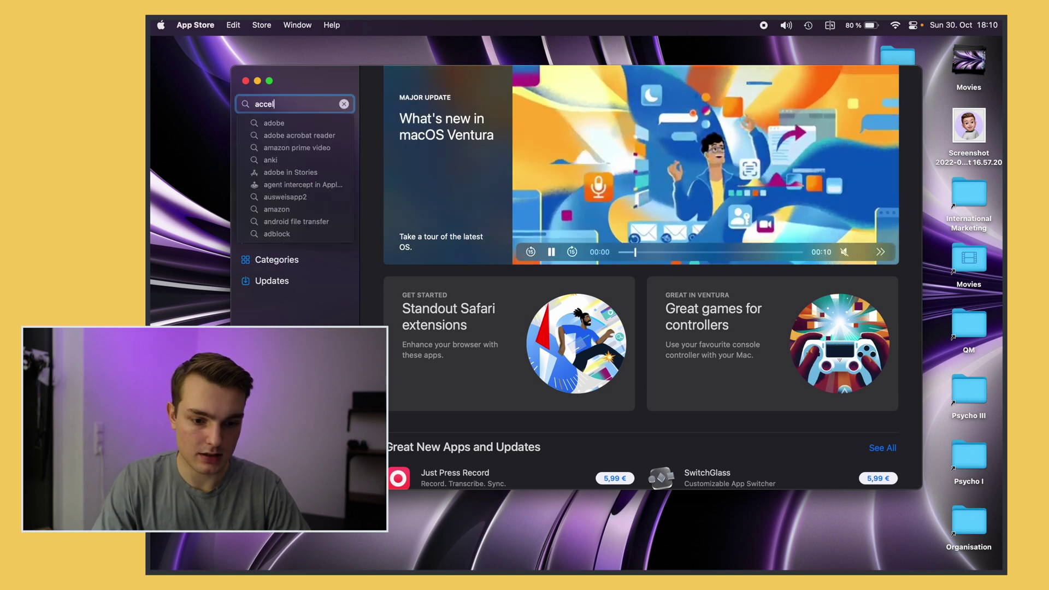
pyautogui.write('arate')
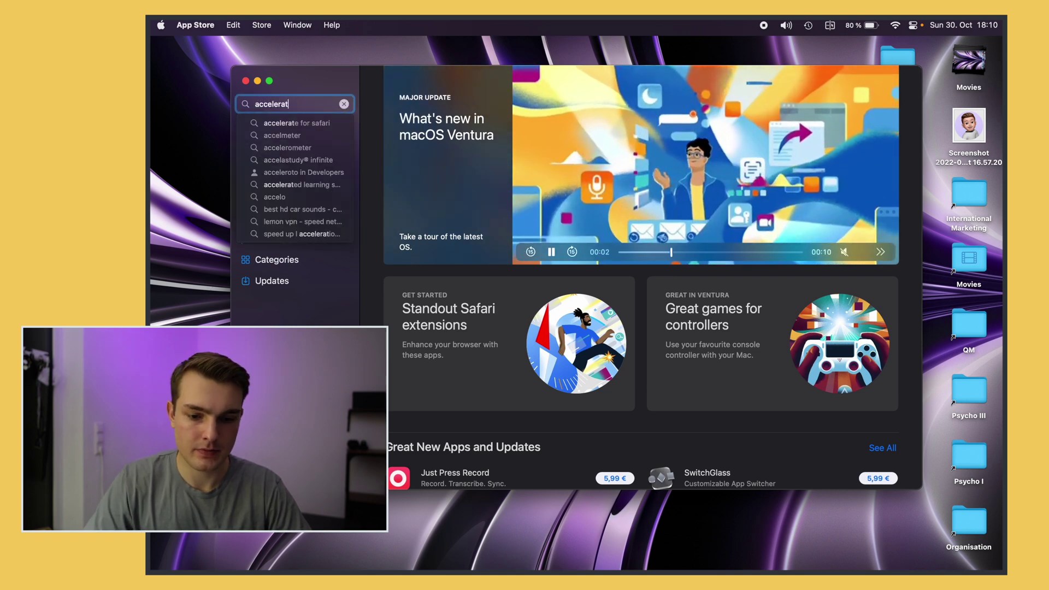
pyautogui.press('Return')
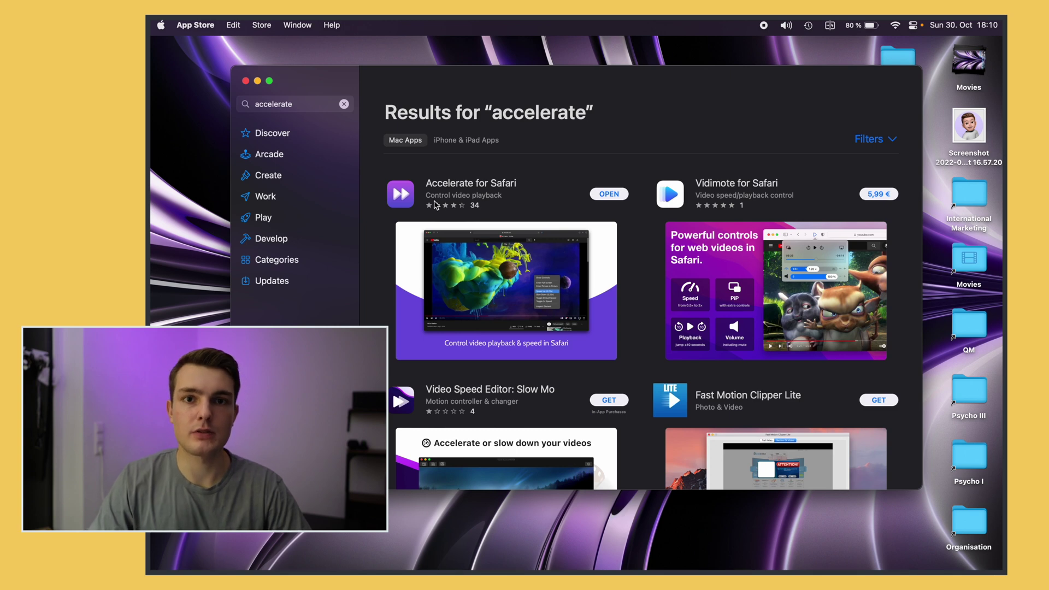
pyautogui.click(404, 199)
pyautogui.scroll(-5, 605, 394)
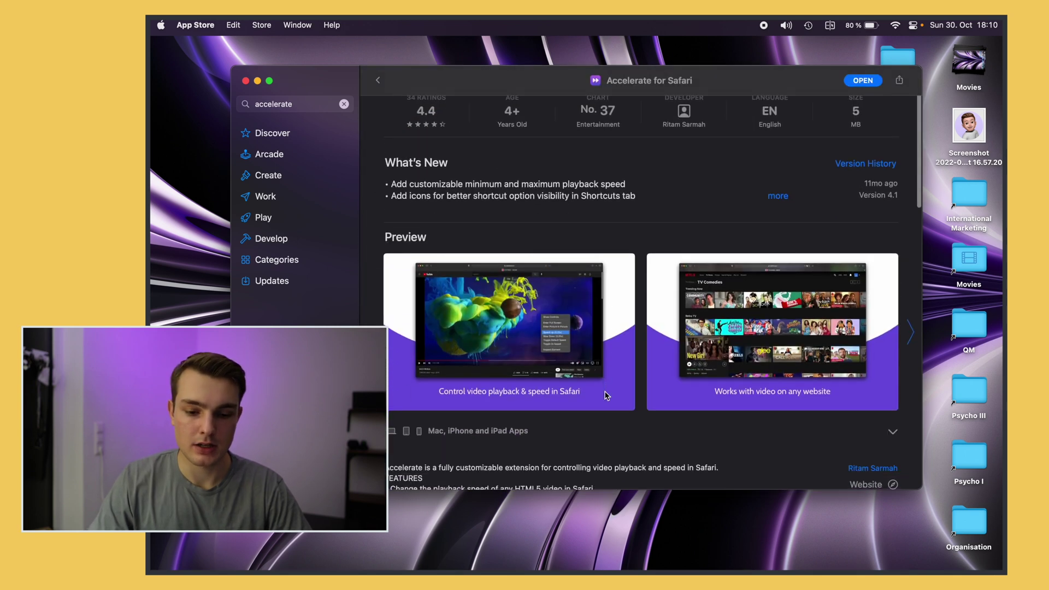
pyautogui.scroll(-1, 605, 395)
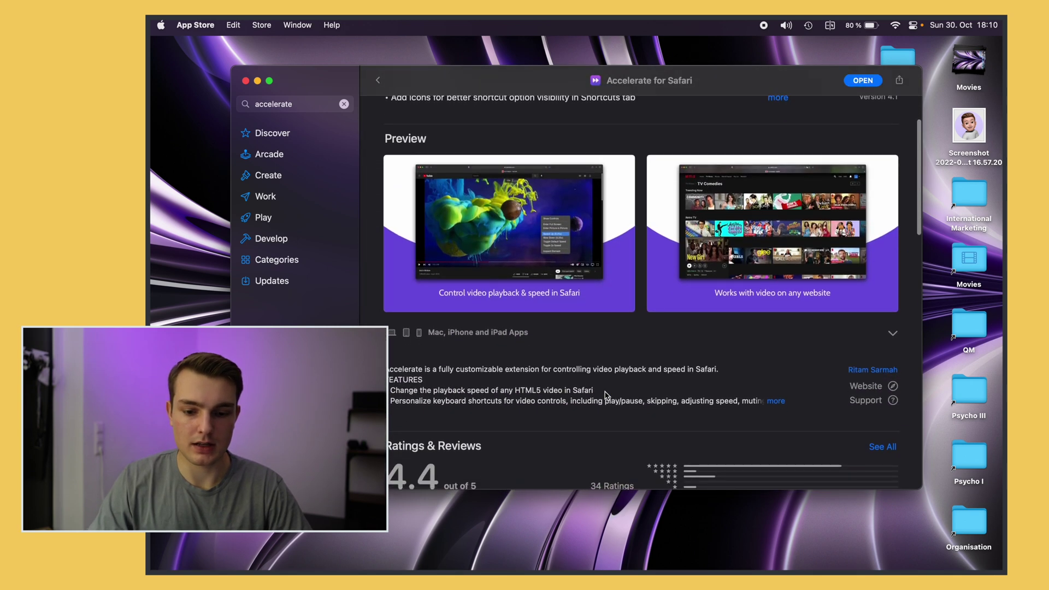
pyautogui.scroll(-2, 605, 395)
# Step: Clear the store's search field and enter 'bettersnaptool'
pyautogui.press('super+f')
pyautogui.press('BackSpace')
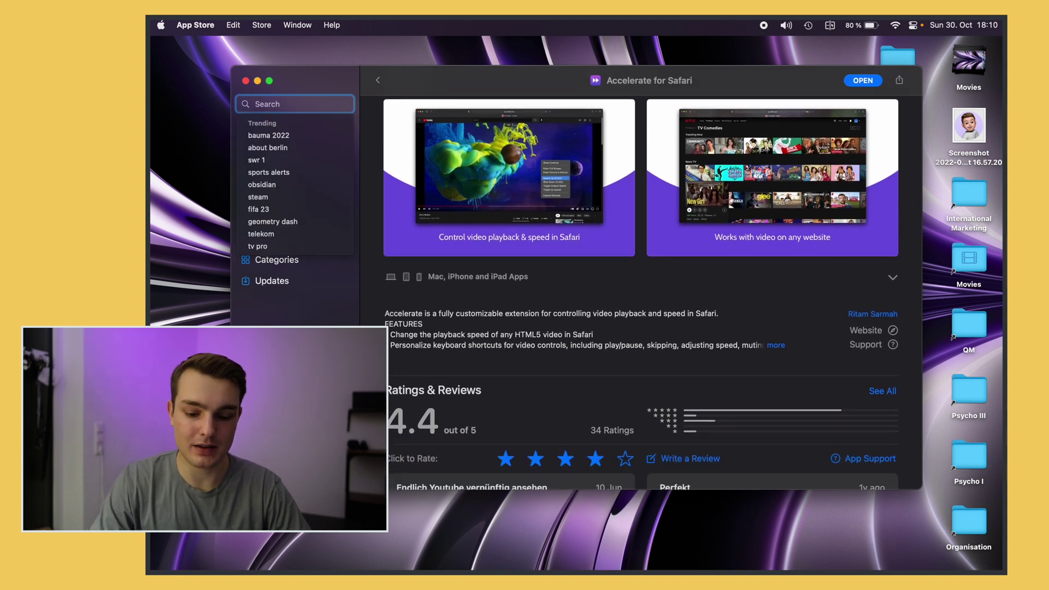
pyautogui.write('bettersnap')
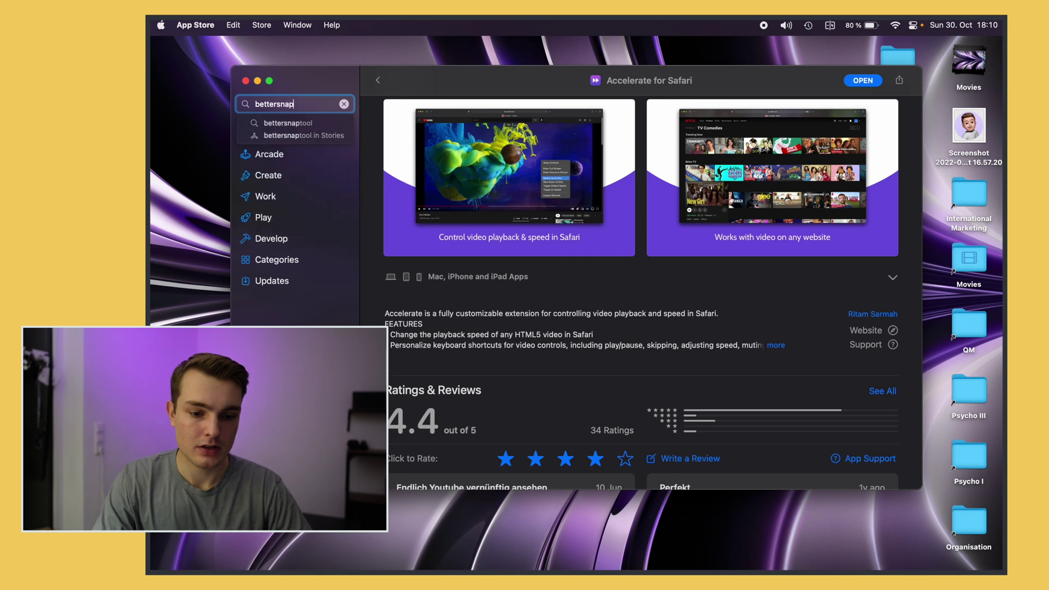
pyautogui.write('tool')
# Step: Run the 'bettersnaptool' search, then snap Ulysses to the left half, top half and bottom-left area
pyautogui.press('Return')
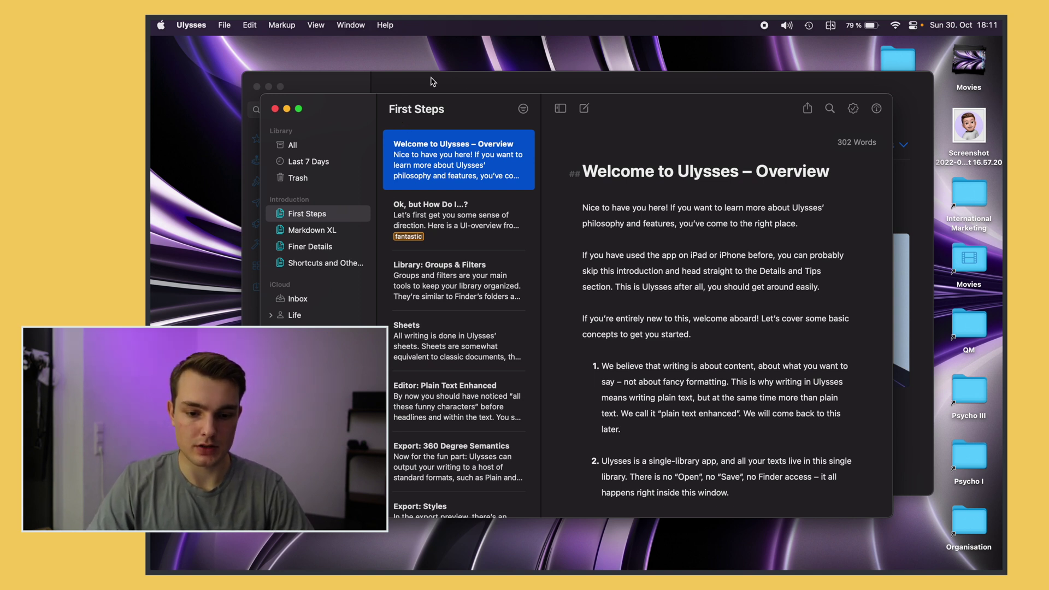
pyautogui.hotkey('ctrl', 'alt', 'Left')
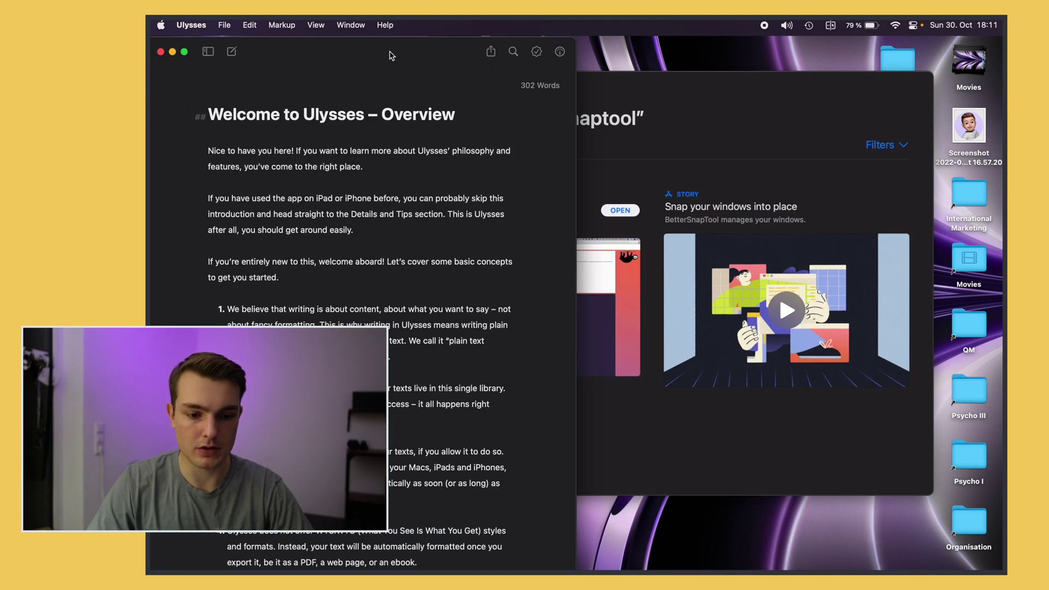
pyautogui.hotkey('ctrl', 'alt', 'Up')
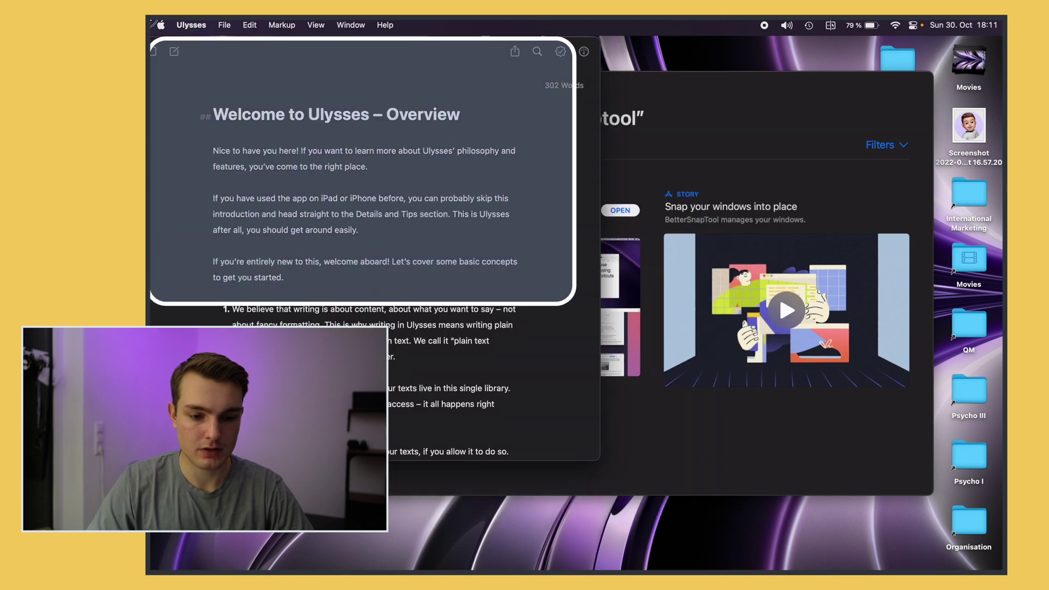
pyautogui.click(289, 52)
pyautogui.moveTo(288, 52); pyautogui.dragTo(601, 568)
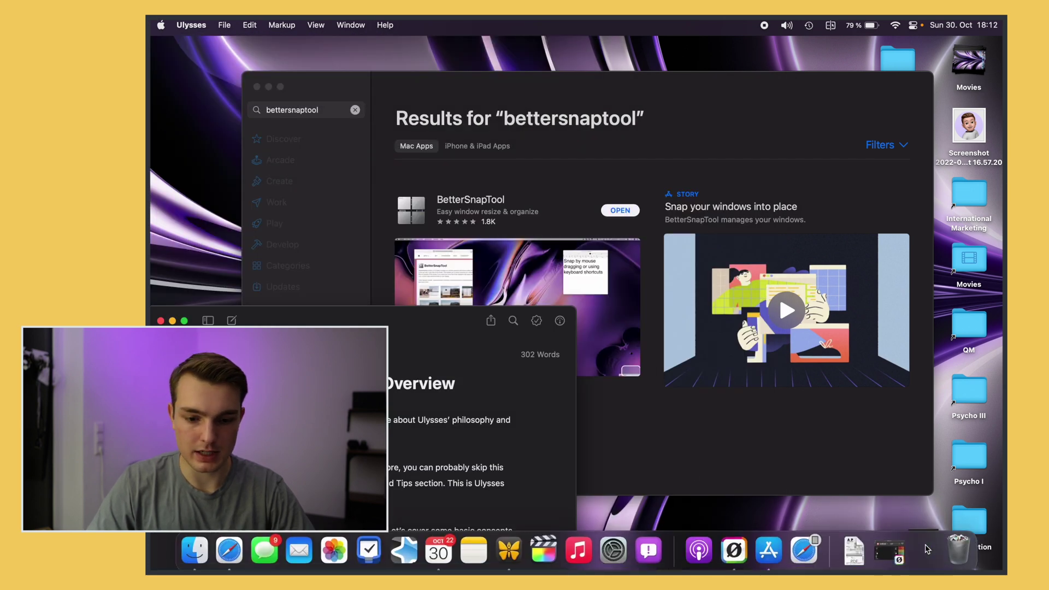
# Step: Open a new Finder window and snap it into the top-left quarter
pyautogui.click(923, 553)
pyautogui.click(512, 120)
pyautogui.moveTo(512, 120); pyautogui.dragTo(156, 27)
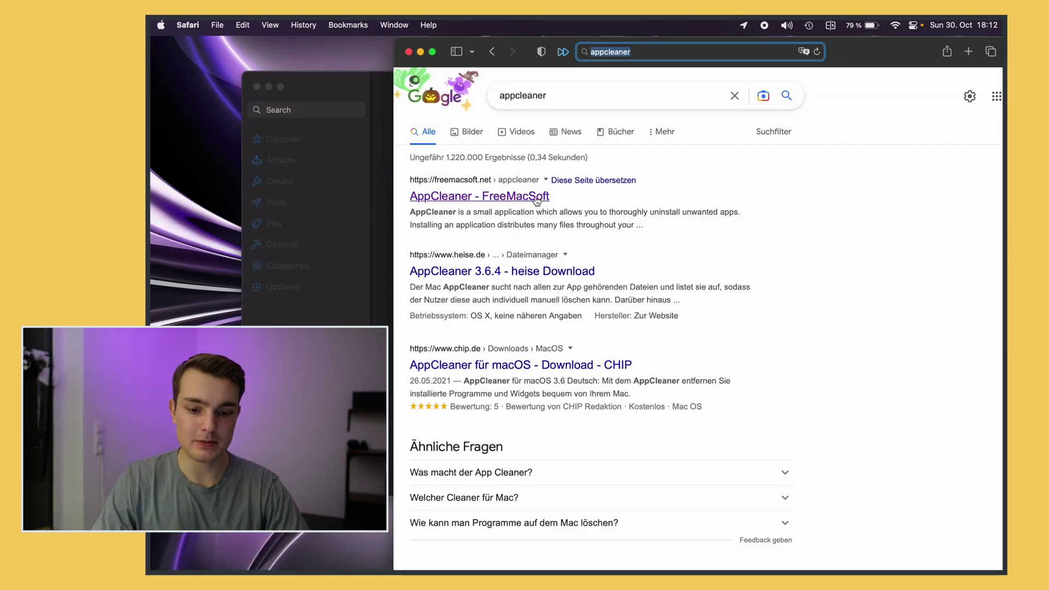
# Step: Open the 'AppCleaner - FreeMacSoft' result to see the 3.6.4, 3.6 and 3.4 downloads
pyautogui.click(531, 197)
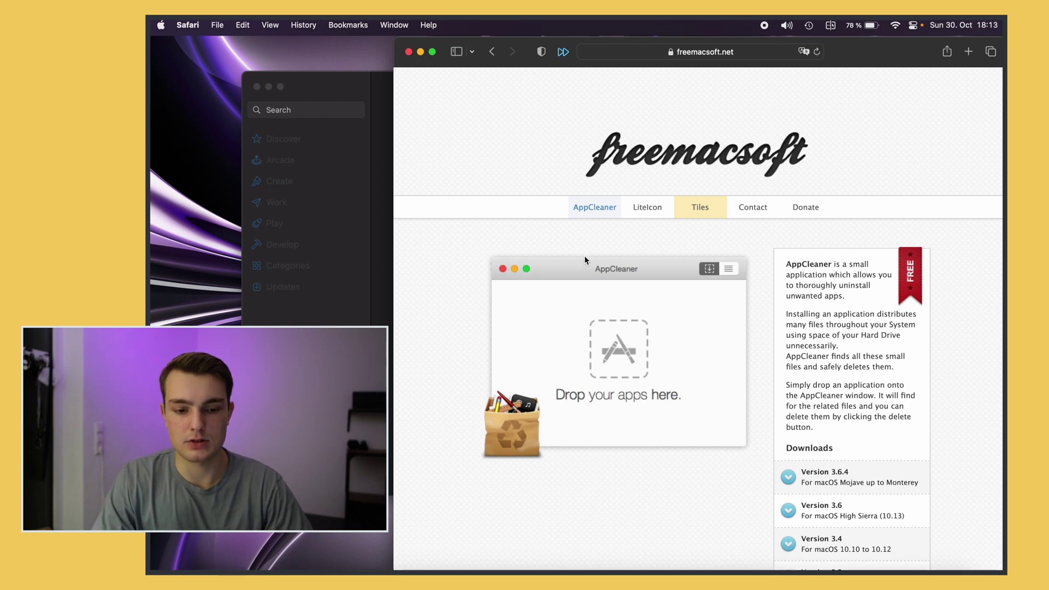
# Step: Launch AppCleaner through Spotlight and move its window to the upper right
pyautogui.press('super+space')
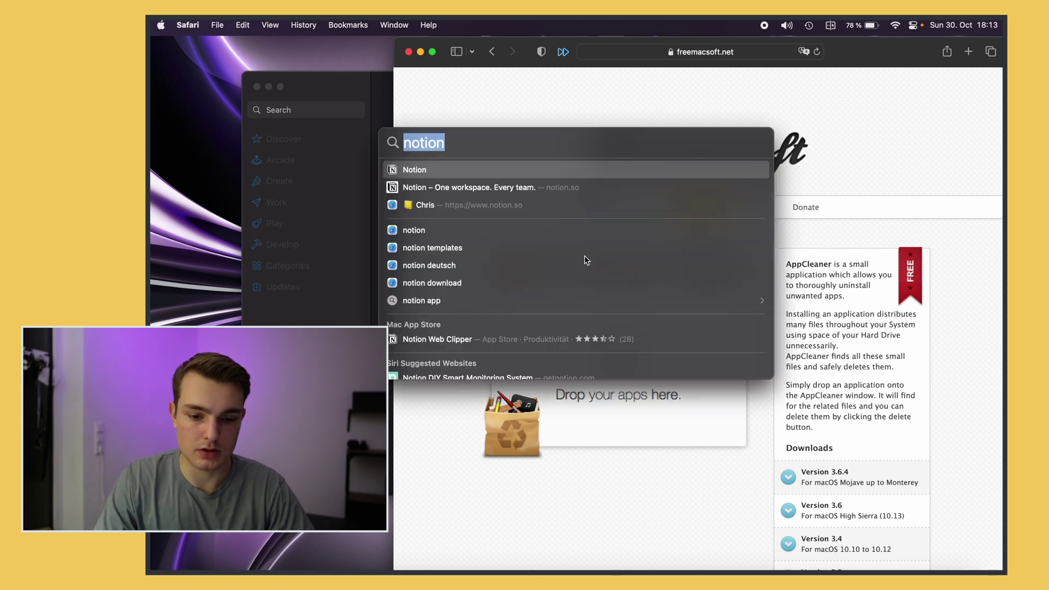
pyautogui.write('applc')
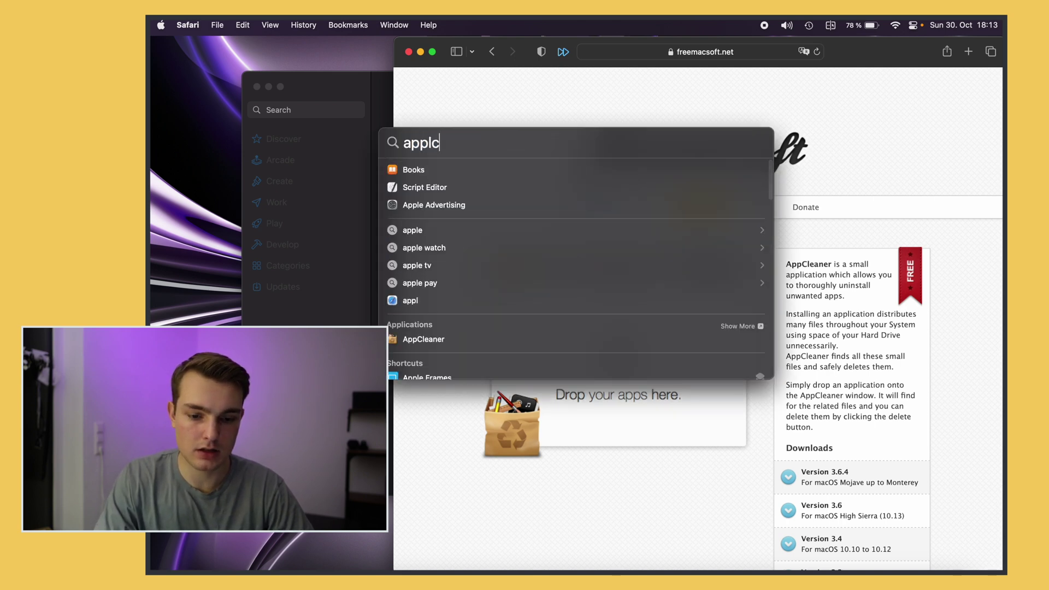
pyautogui.press('BackSpace')
pyautogui.press('BackSpace')
pyautogui.write('cl')
pyautogui.press('Return')
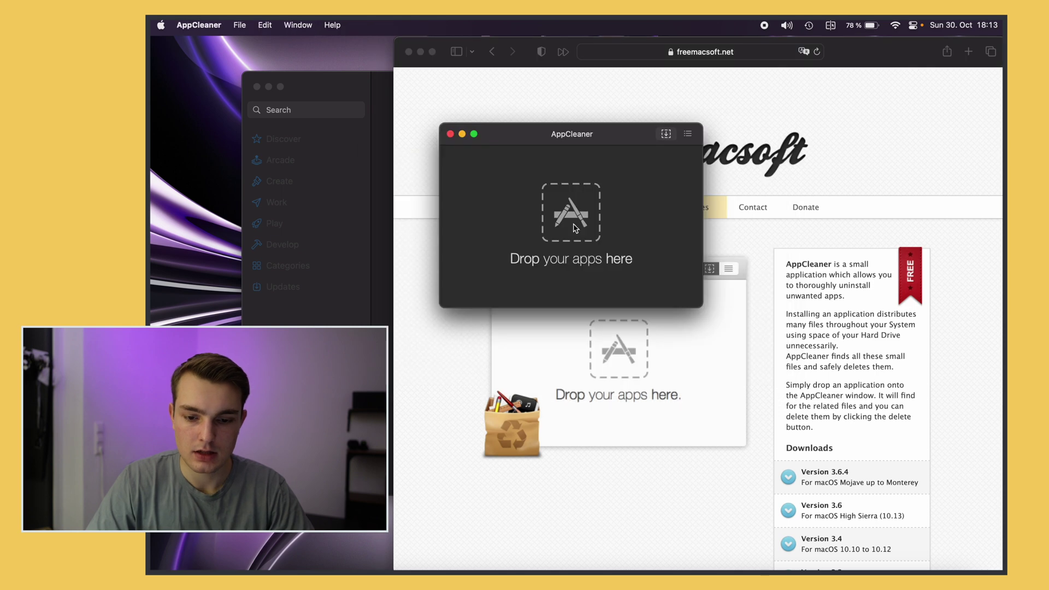
pyautogui.moveTo(590, 121); pyautogui.dragTo(855, 109)
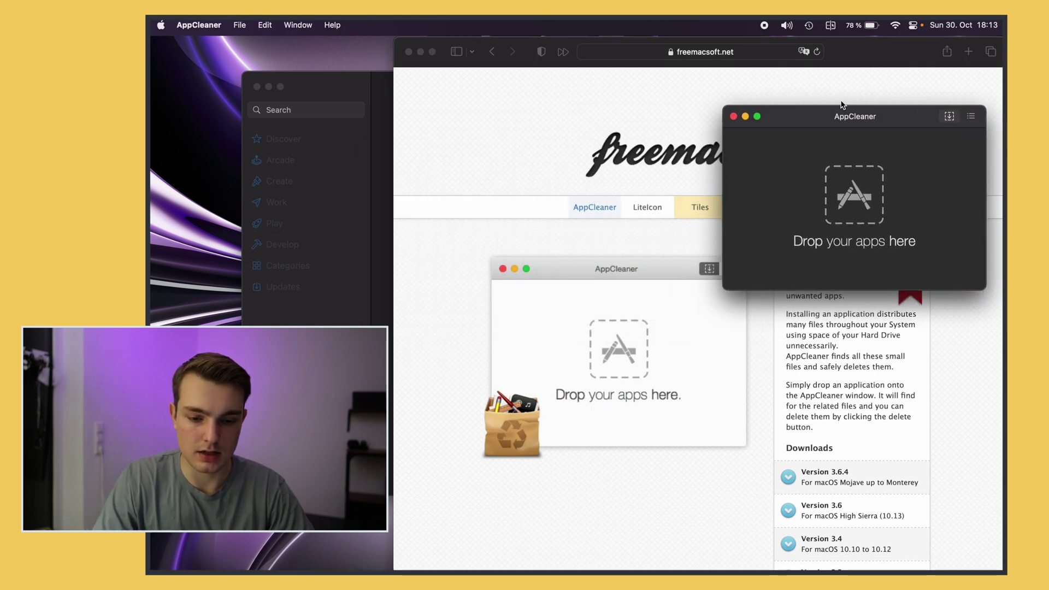
# Step: Drop Notion from Spotlight onto AppCleaner and centre the results window
pyautogui.press('super+space')
pyautogui.write('notion')
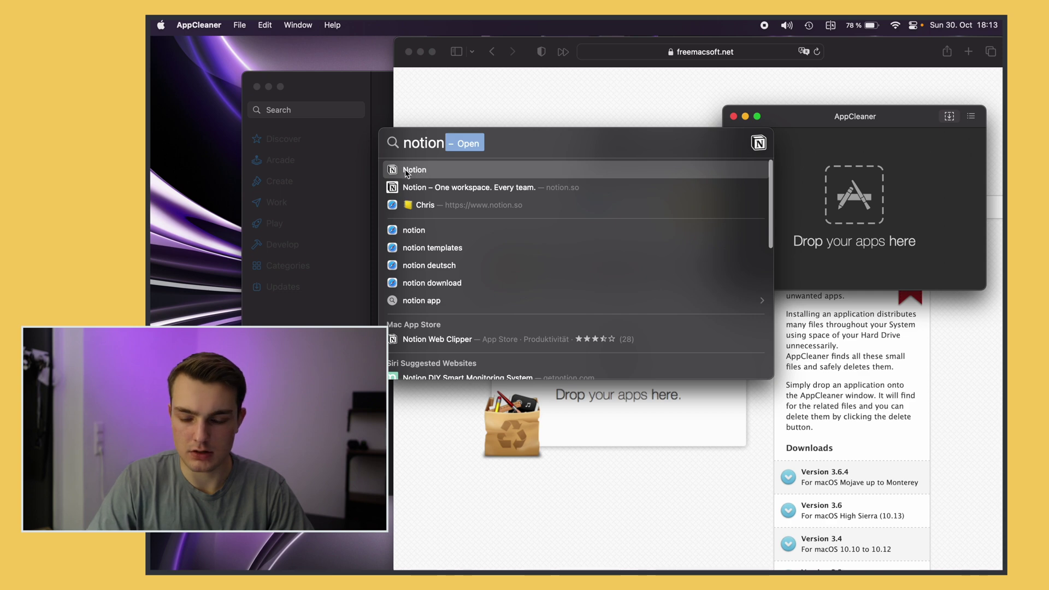
pyautogui.moveTo(406, 173); pyautogui.dragTo(854, 194)
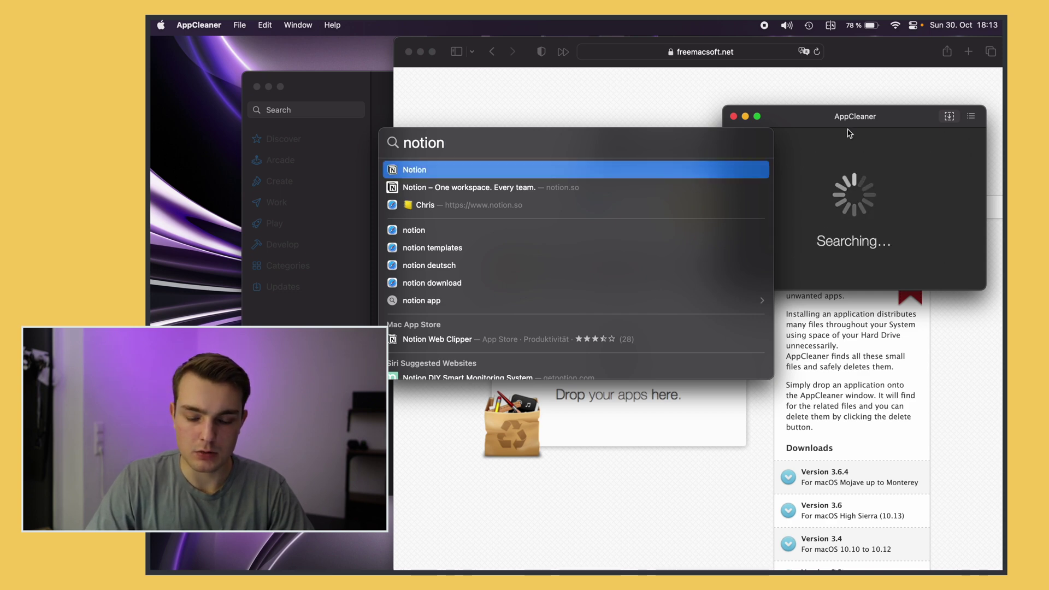
pyautogui.moveTo(849, 133); pyautogui.dragTo(583, 124)
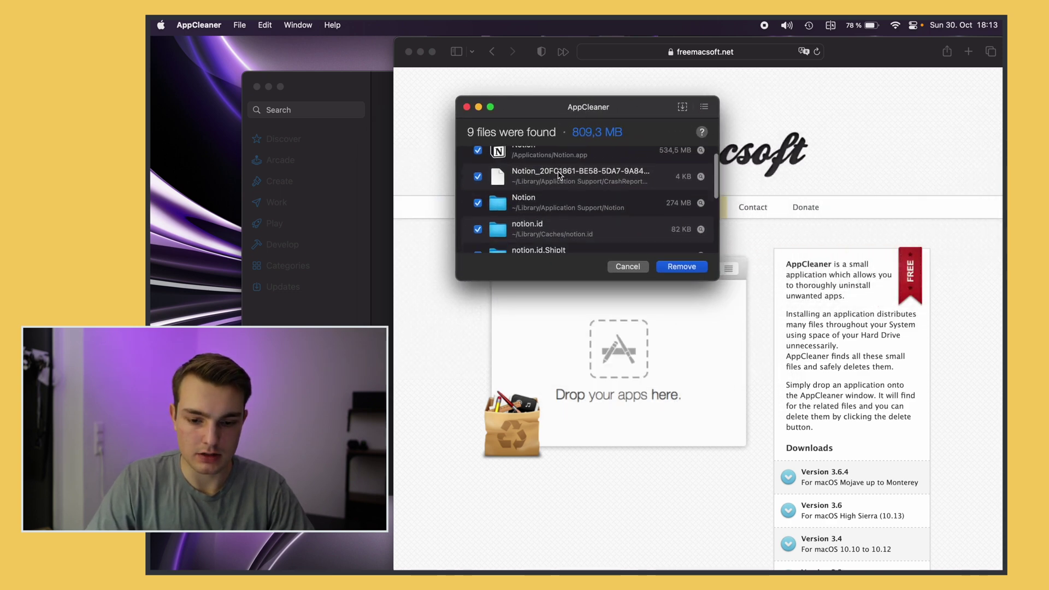
# Step: Review Notion's 9 files (809,3 MB), cancel without removing anything, and close AppCleaner
pyautogui.scroll(-5, 558, 174)
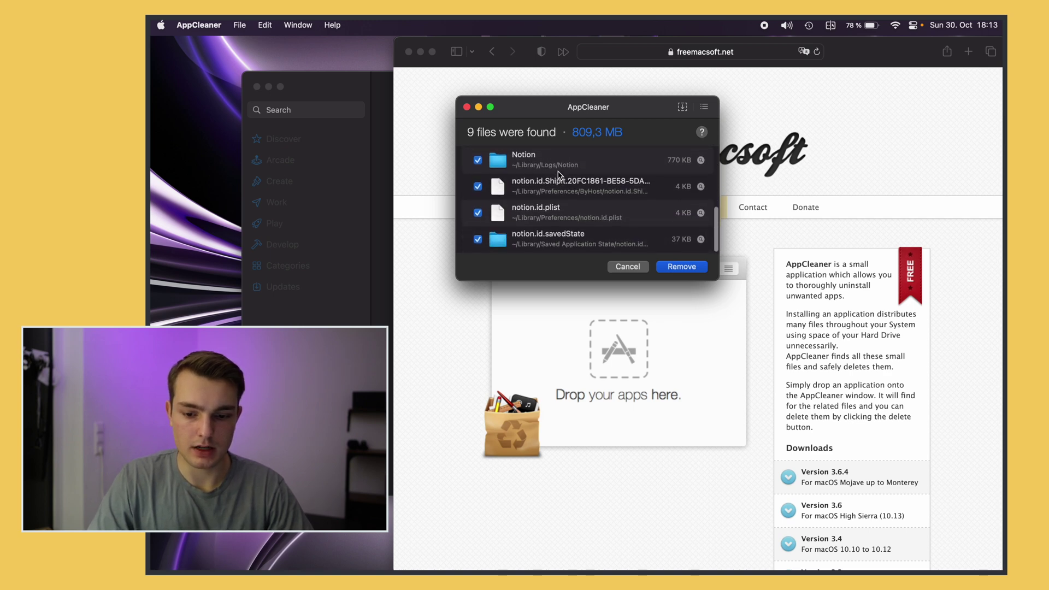
pyautogui.scroll(5, 558, 175)
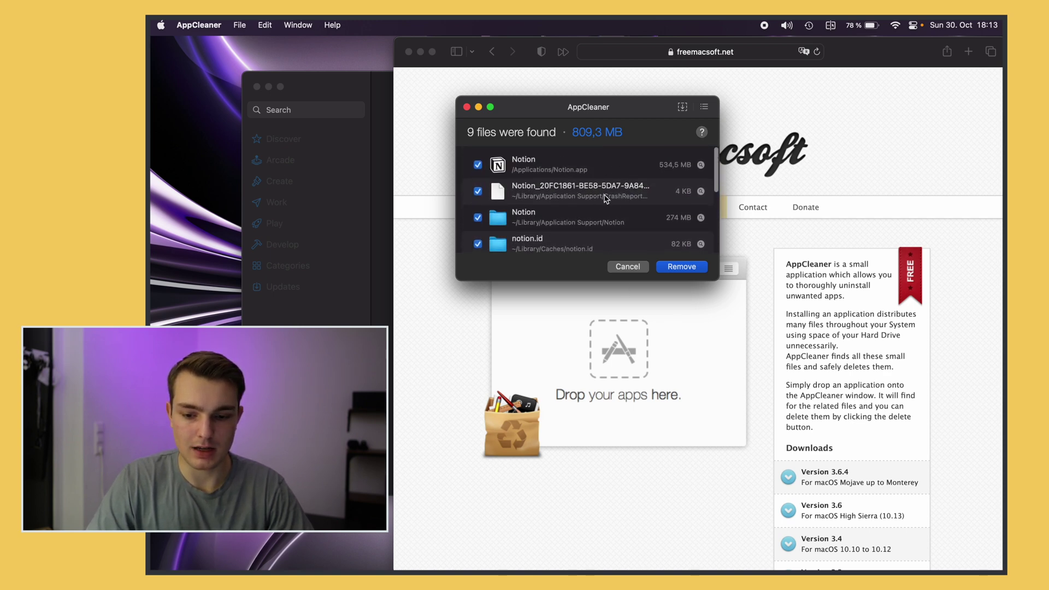
pyautogui.scroll(-5, 605, 198)
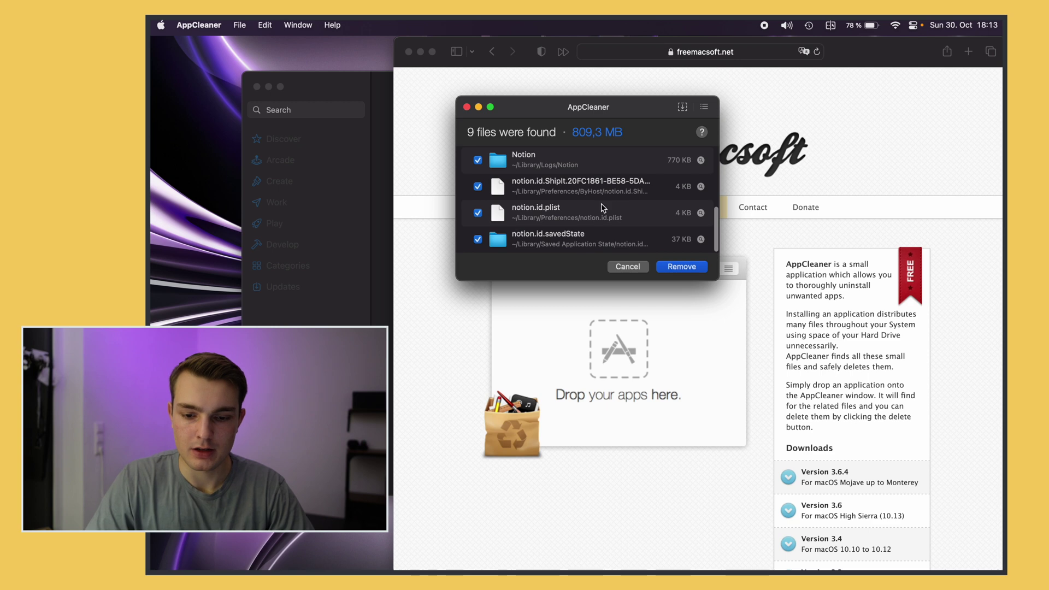
pyautogui.scroll(5, 597, 243)
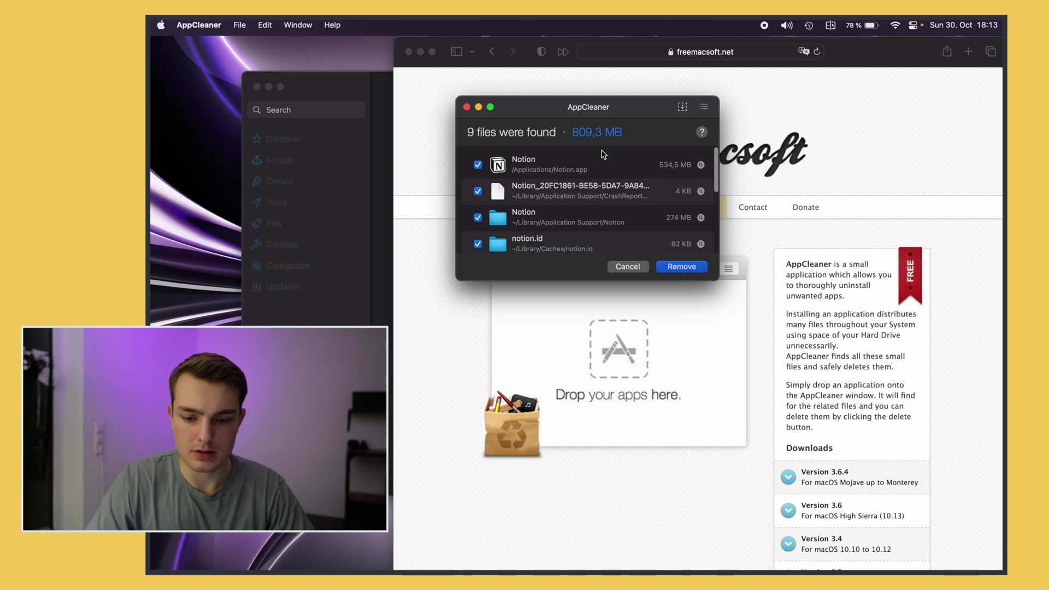
pyautogui.scroll(-3, 642, 197)
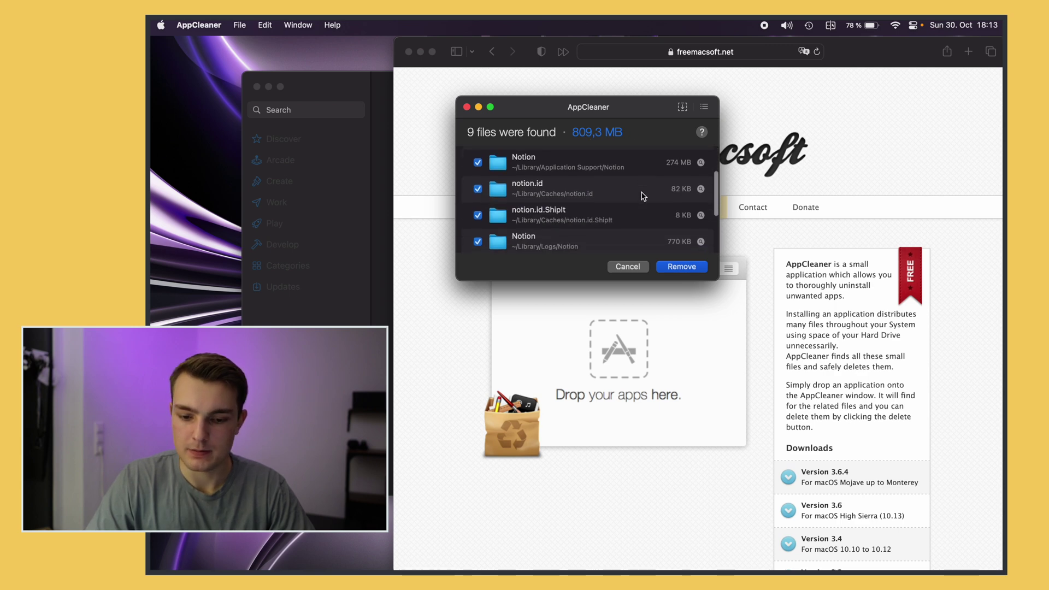
pyautogui.scroll(3, 643, 197)
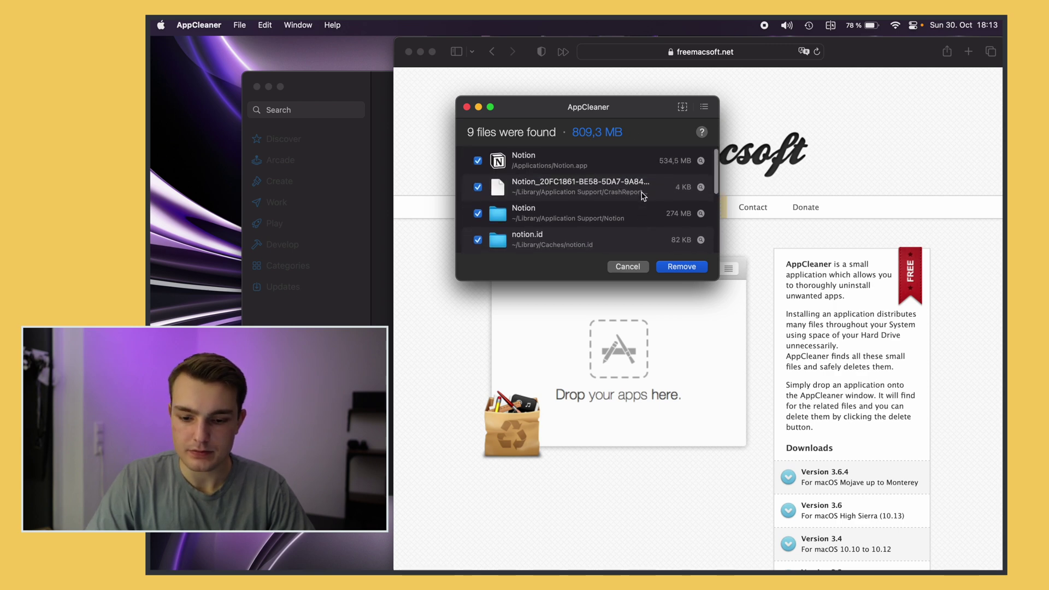
pyautogui.click(627, 266)
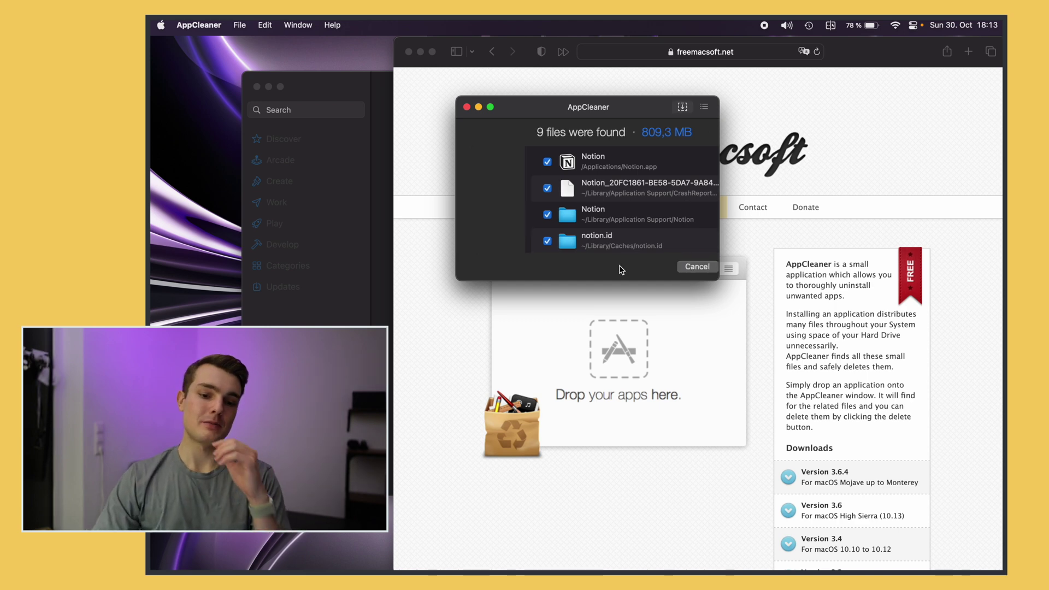
pyautogui.click(466, 107)
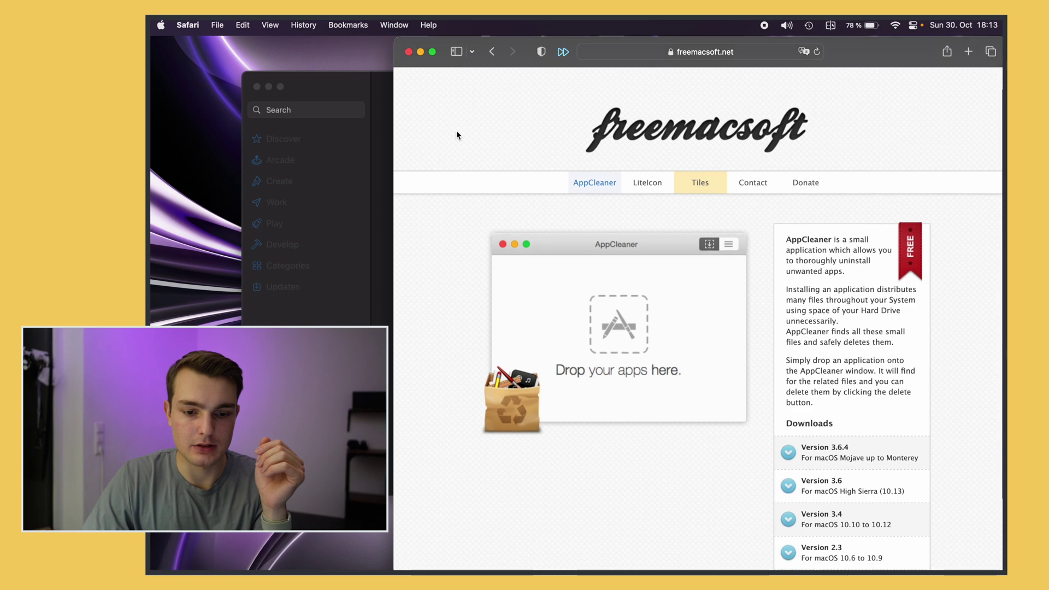
# Step: Hide Safari and bring the App Store's BetterSnapTool results to the front
pyautogui.press('super+w')
pyautogui.click(341, 82)
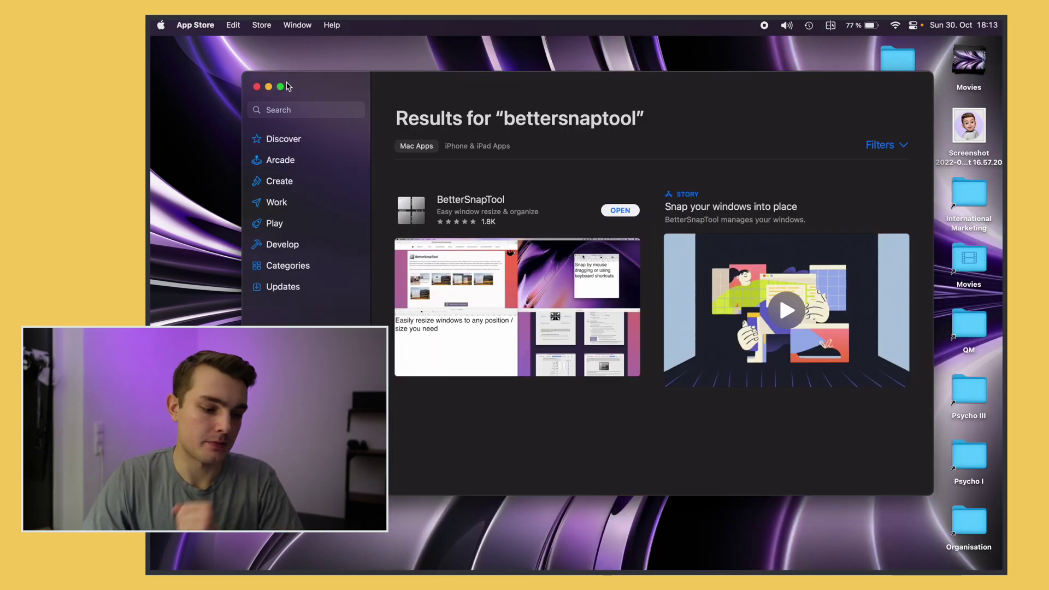